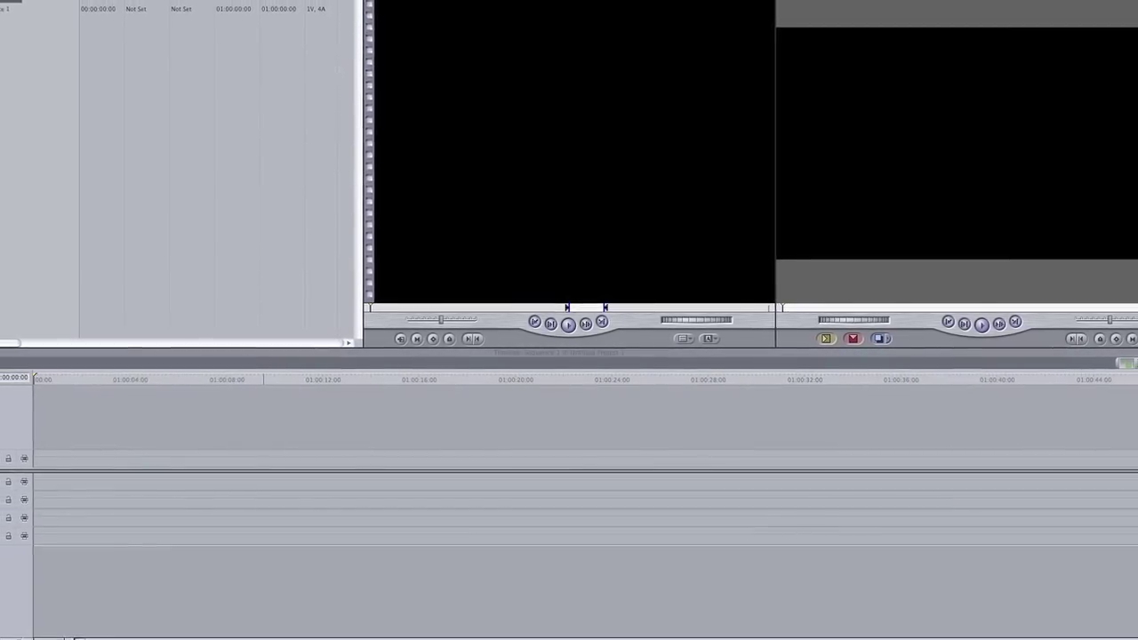
Step: Look through Final Cut Pro's menu bar commands
click(104, 6)
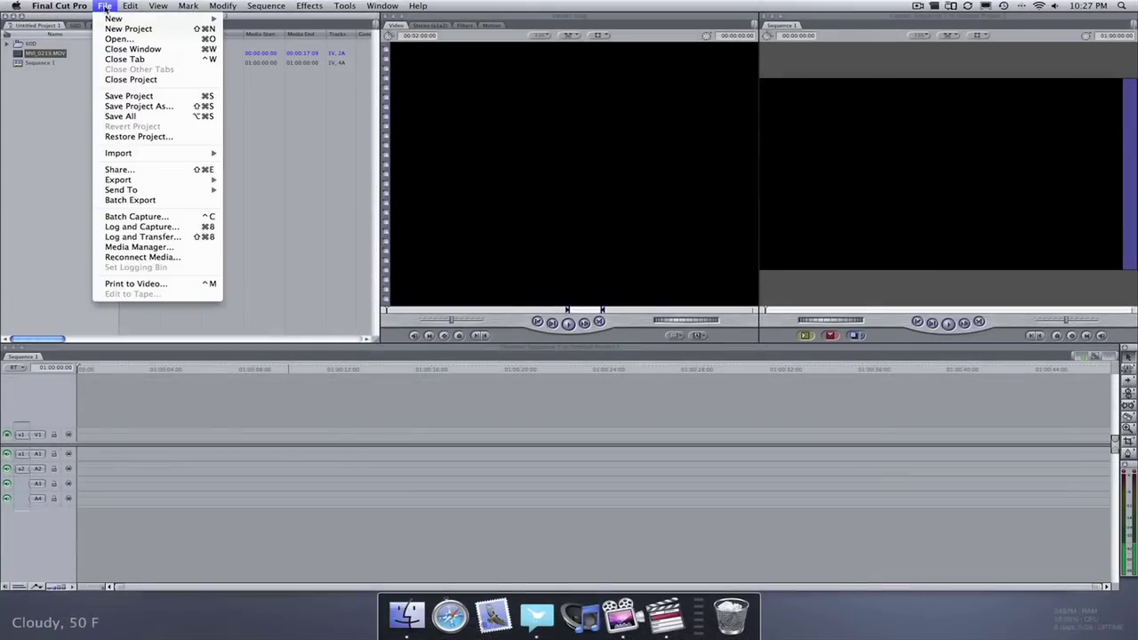
mouse_move(153, 7)
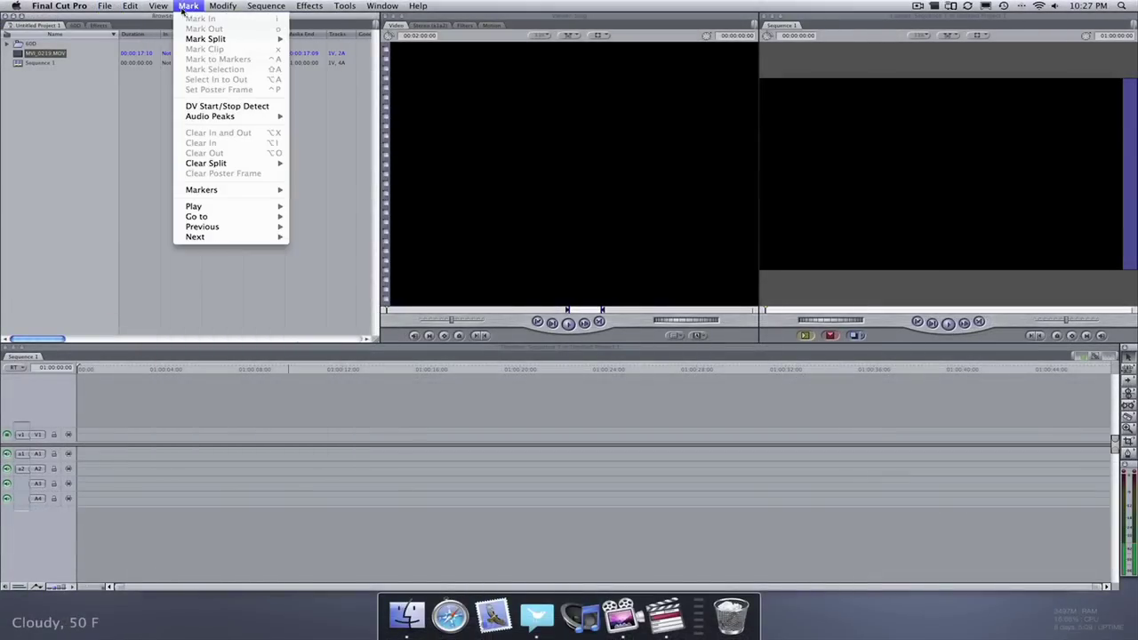
mouse_move(215, 11)
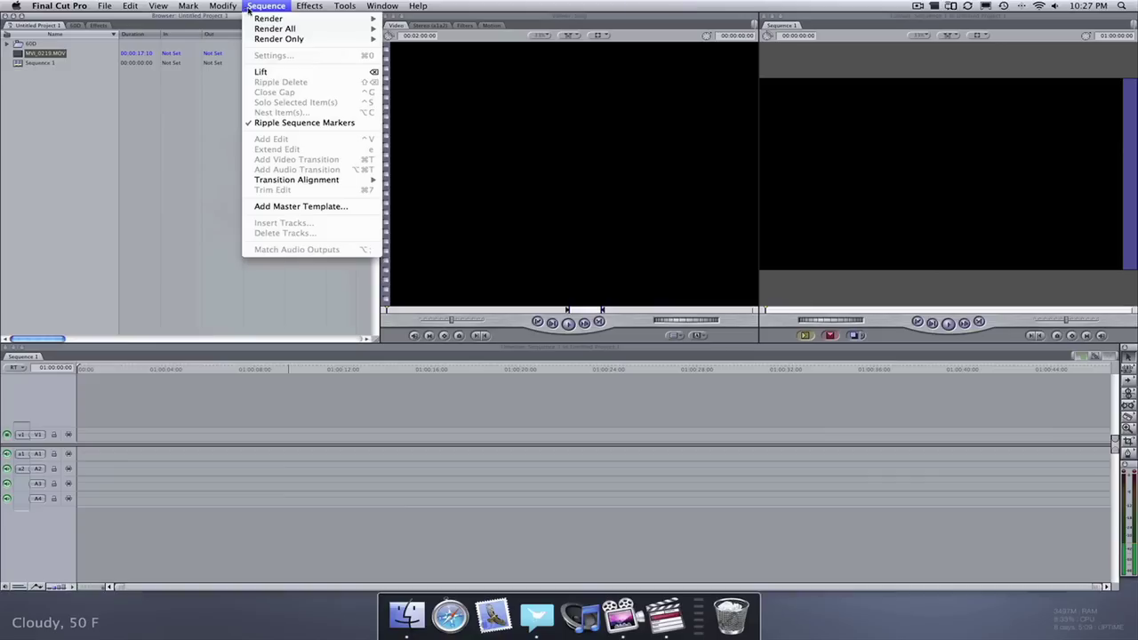
mouse_move(338, 8)
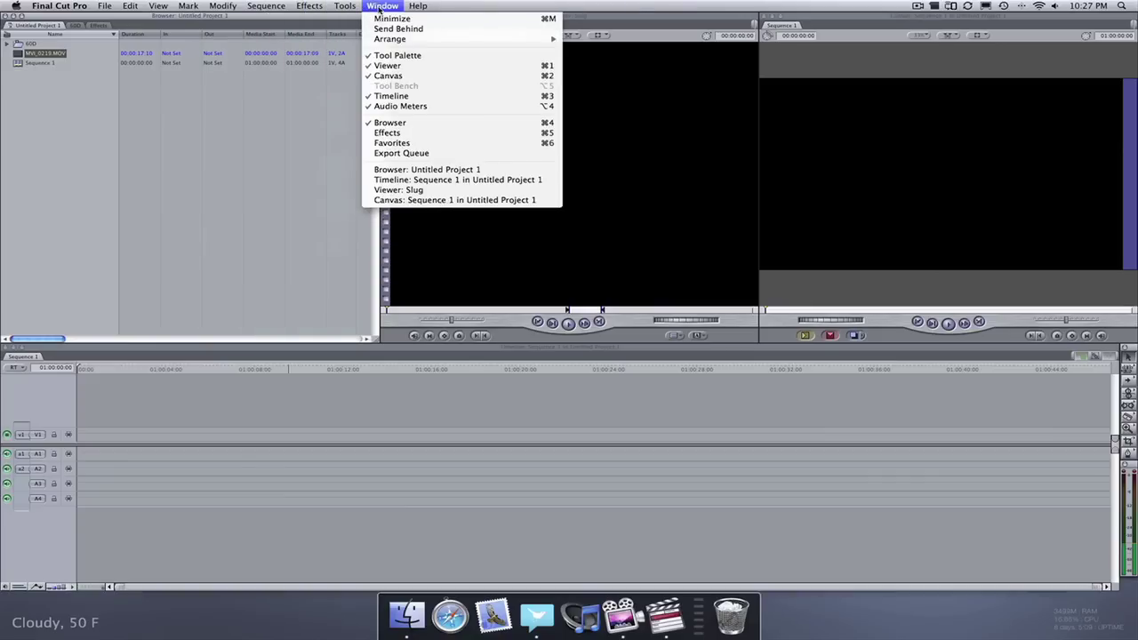
mouse_move(418, 6)
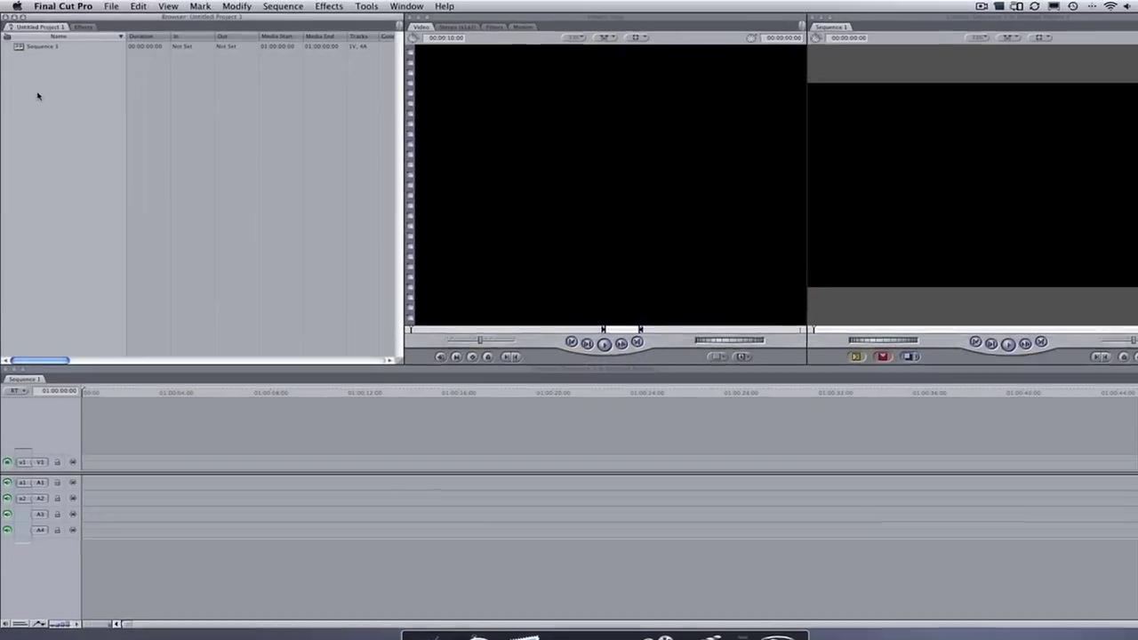
Step: Create a bin named 60D, open it in its own window, and switch to the footage folder
right_click(10, 59)
click(58, 88)
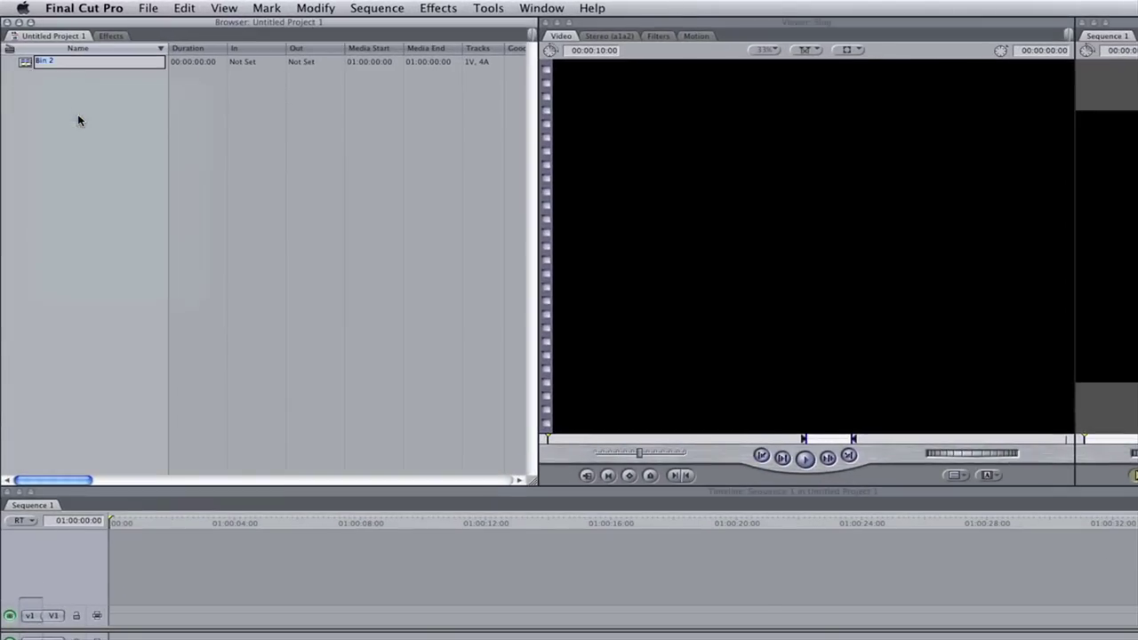
text(60D)
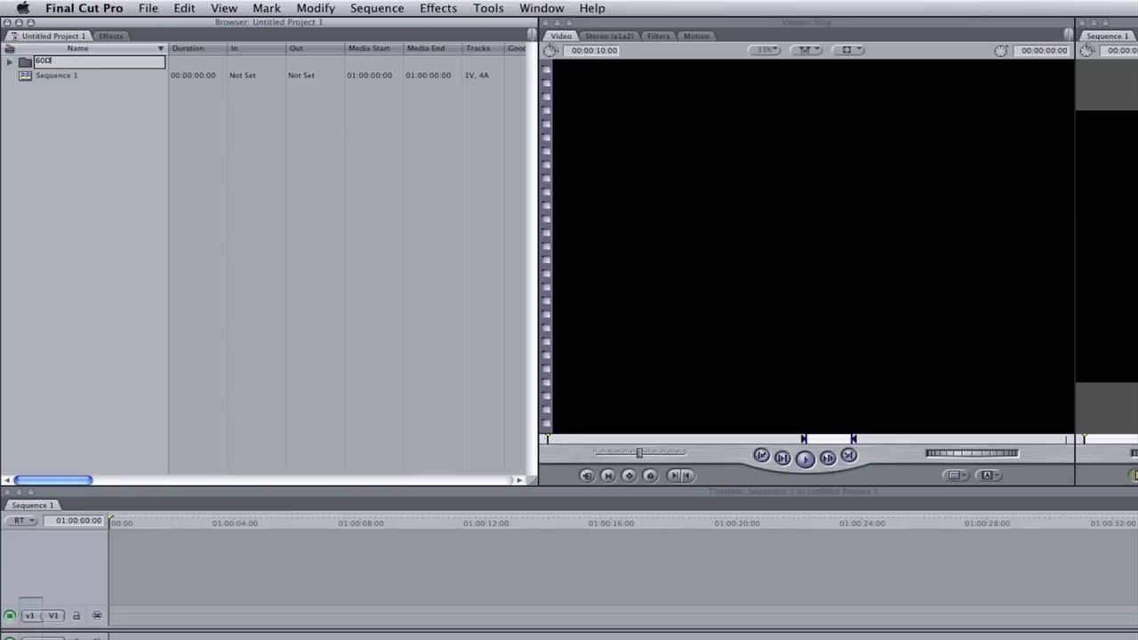
key(Return)
double_click(27, 62)
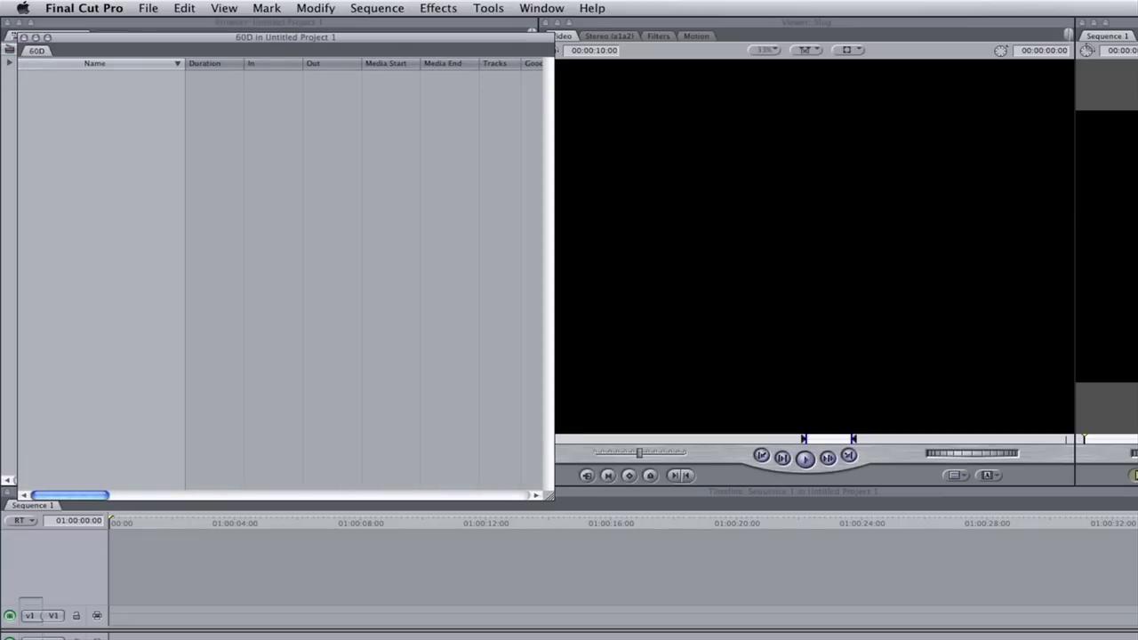
key(super+Tab)
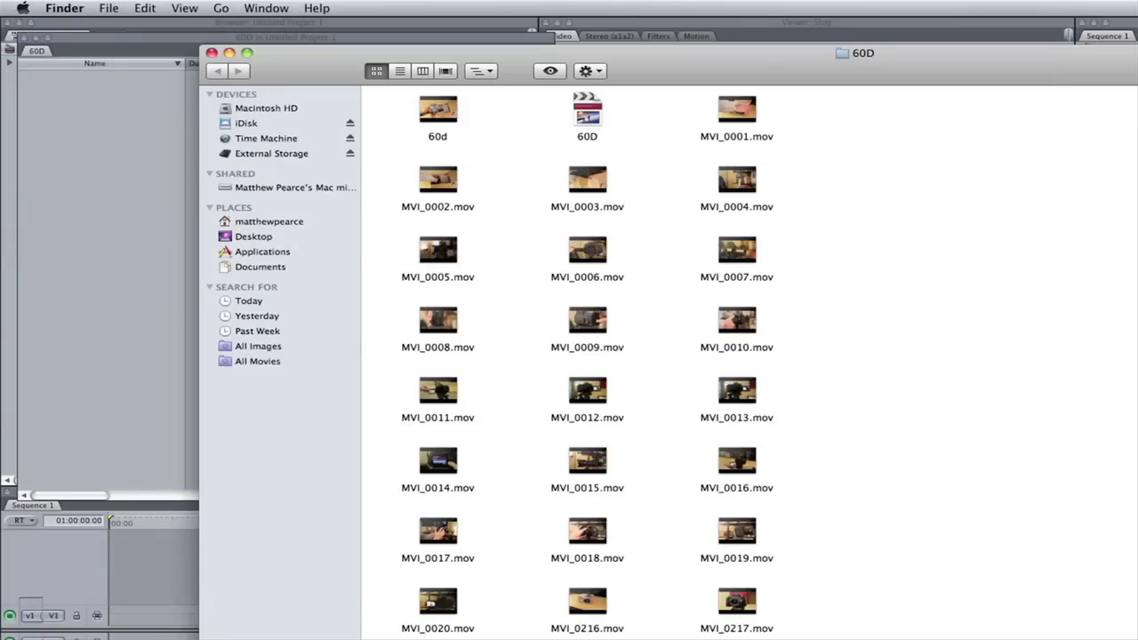
Step: Drag the MVI clip files from the Finder 60D folder into the 60D bin
drag(525, 64, 1028, 54)
drag(901, 139, 1135, 633)
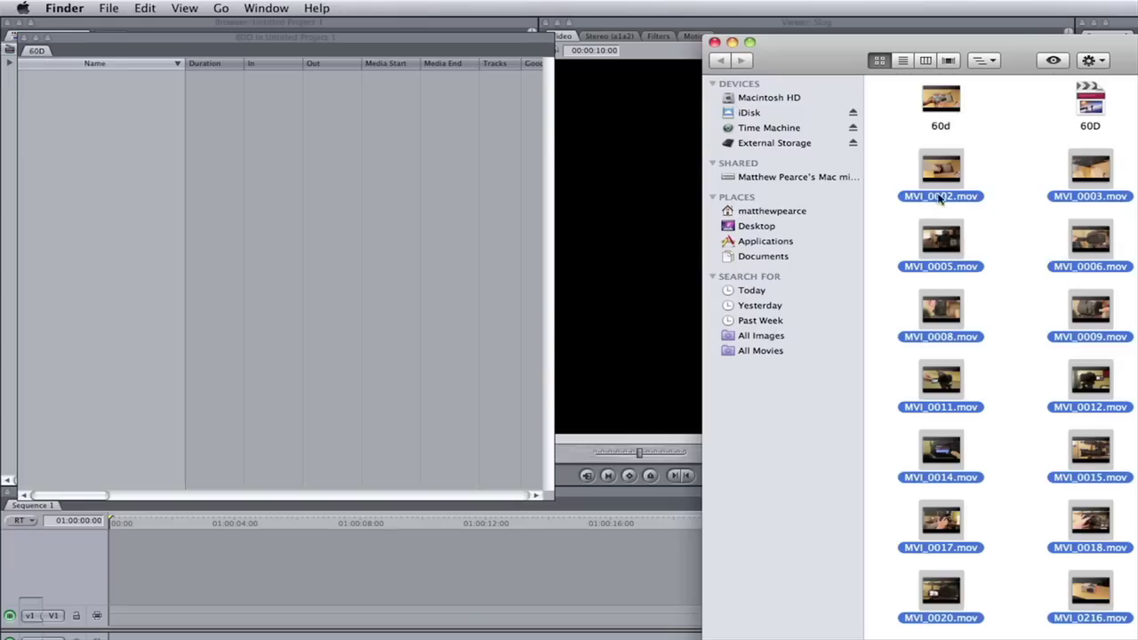
drag(948, 169, 266, 177)
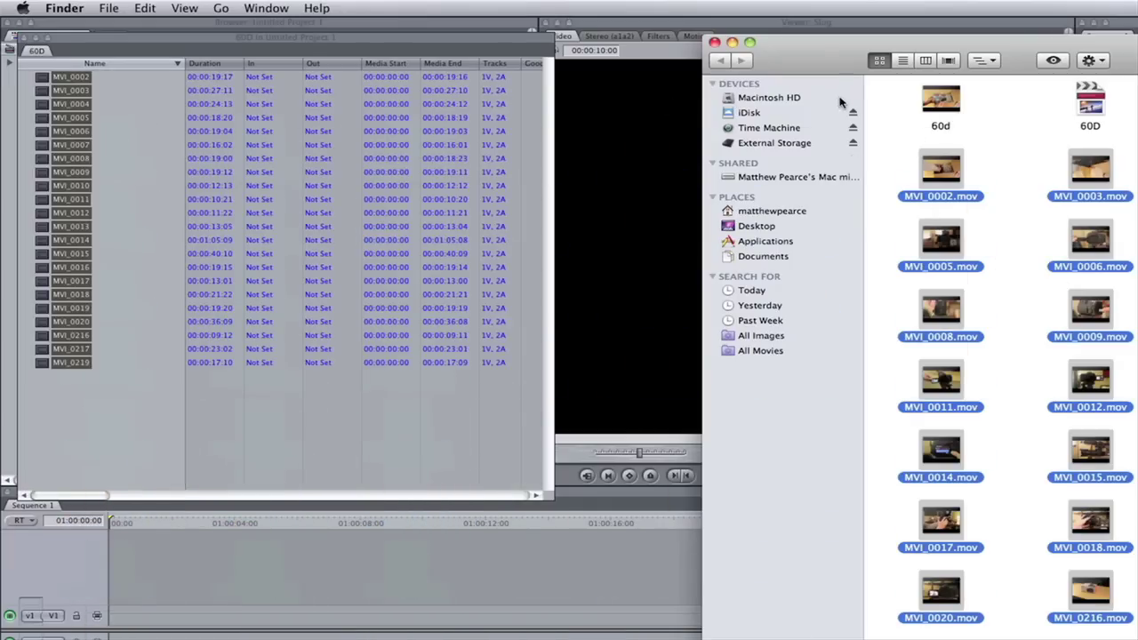
Step: Close the Finder footage folder and the 60D bin window
click(715, 41)
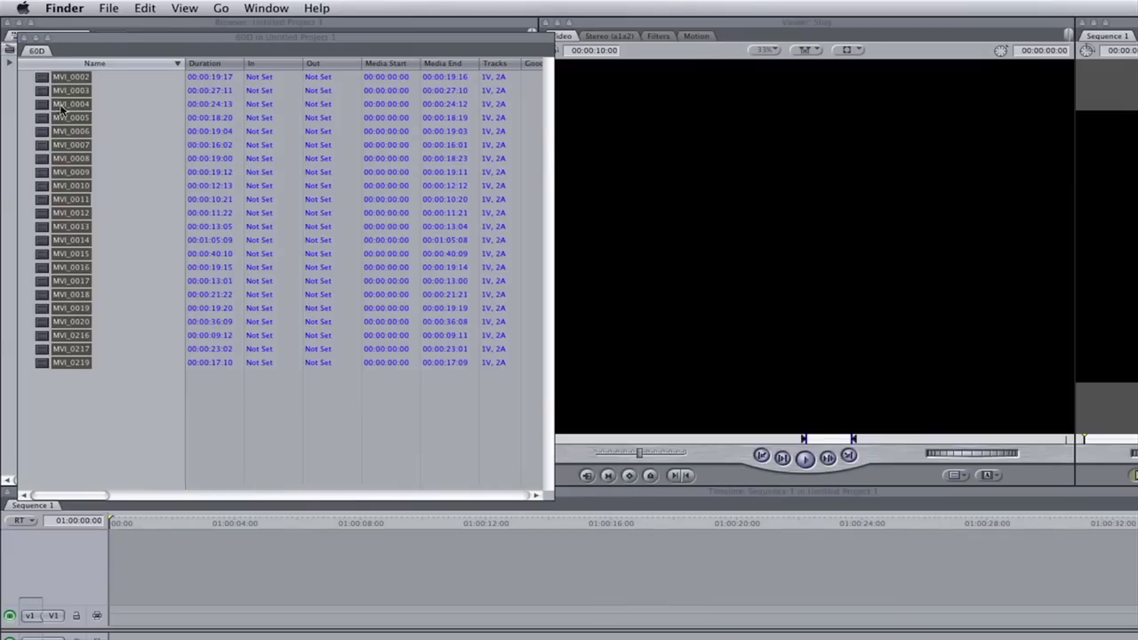
click(27, 39)
click(24, 36)
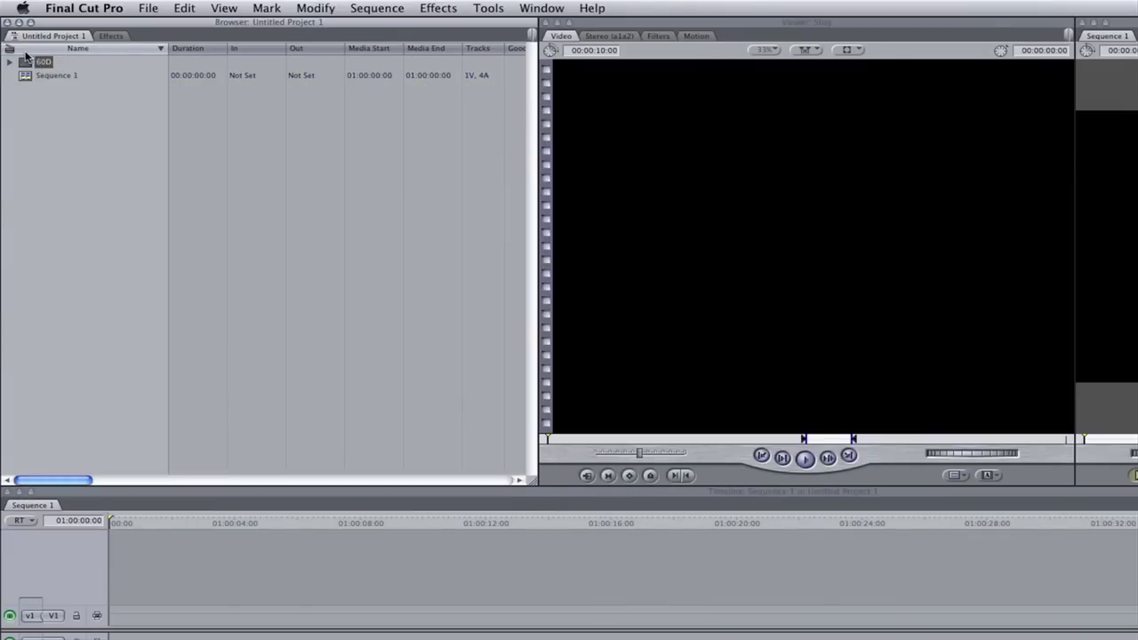
Step: Expand the 60D bin, view its 22 clips as Large Icons, and load MVI_0003 in the Viewer
click(8, 63)
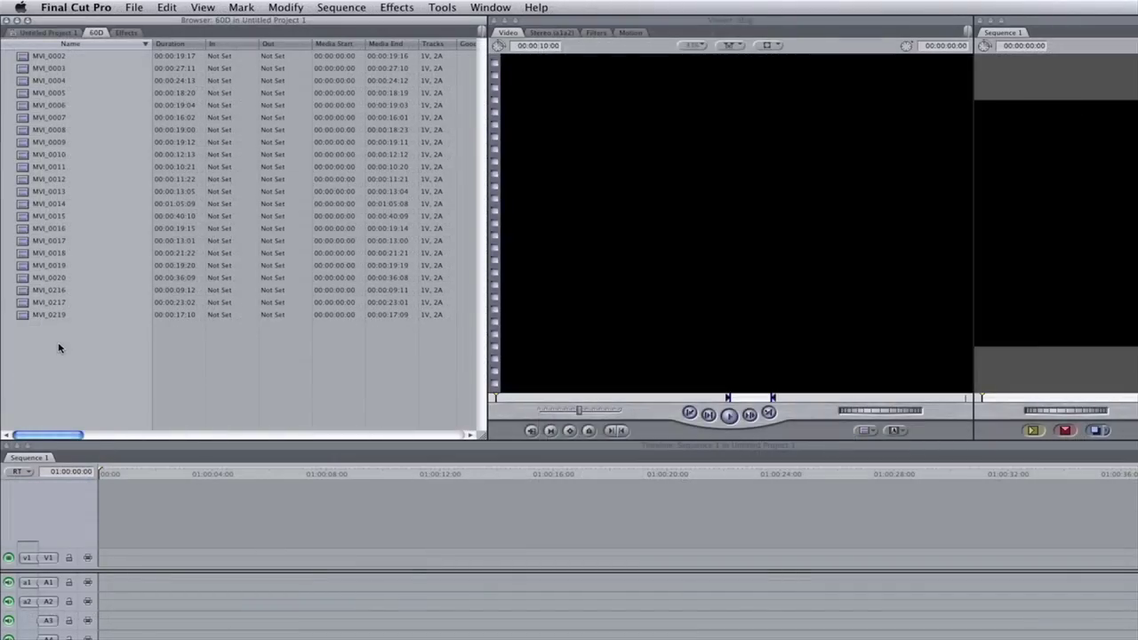
right_click(59, 348)
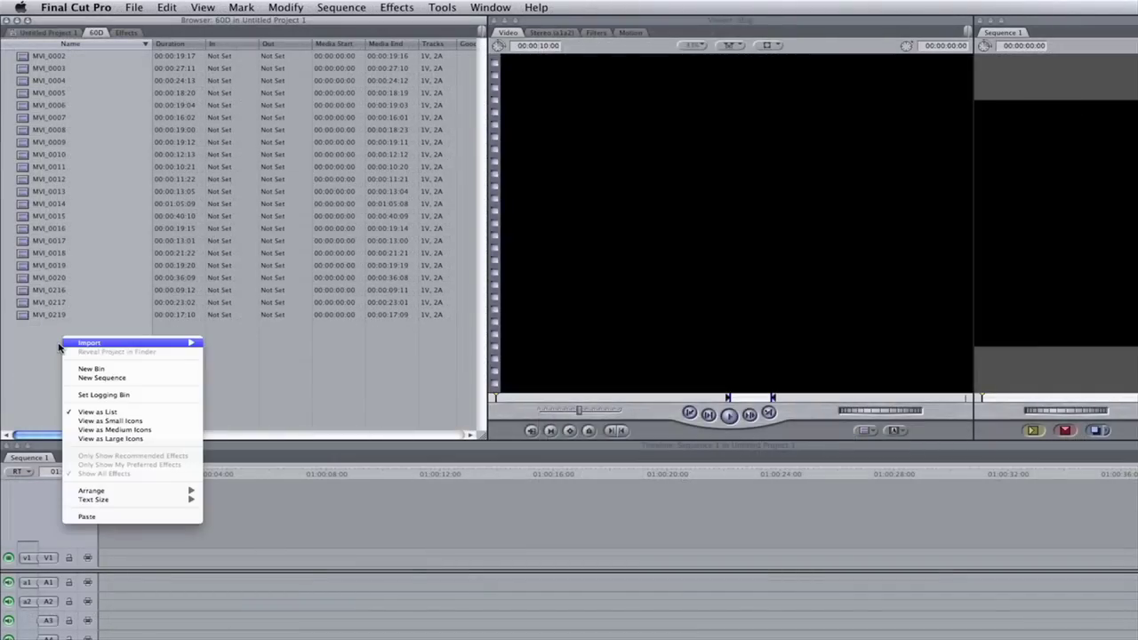
click(136, 439)
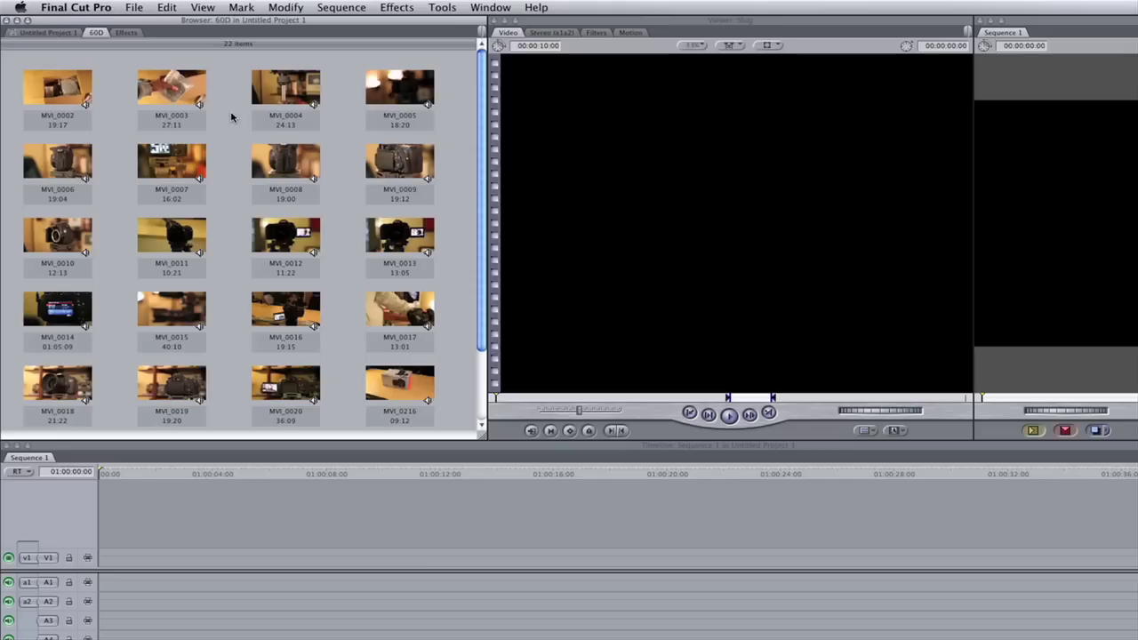
double_click(169, 93)
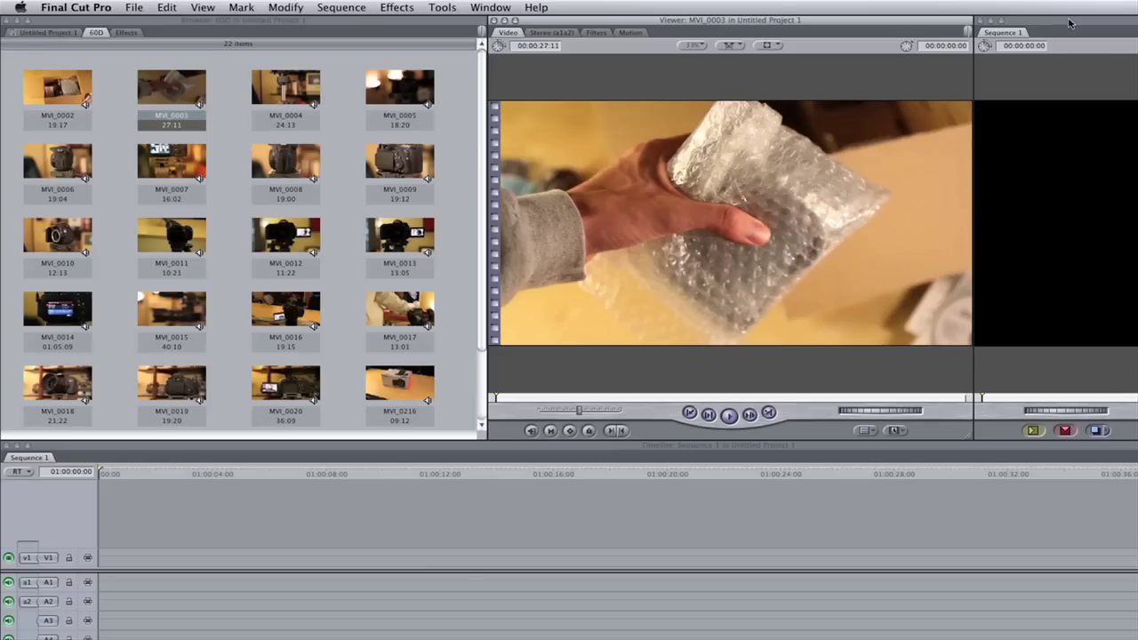
Step: Skim MVI_0003 in the Viewer forward to about ten seconds
click(507, 398)
drag(578, 398, 638, 397)
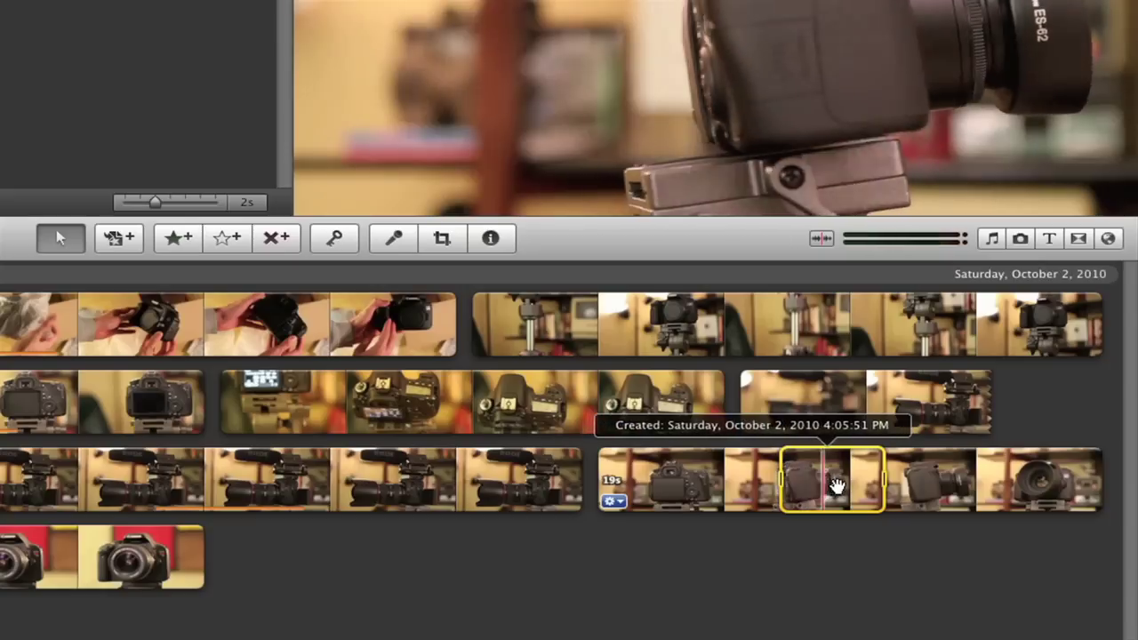
Step: In iMovie, widen the selected footage range, add it to the Canon 60D project, and skim it
drag(884, 481, 0, 0)
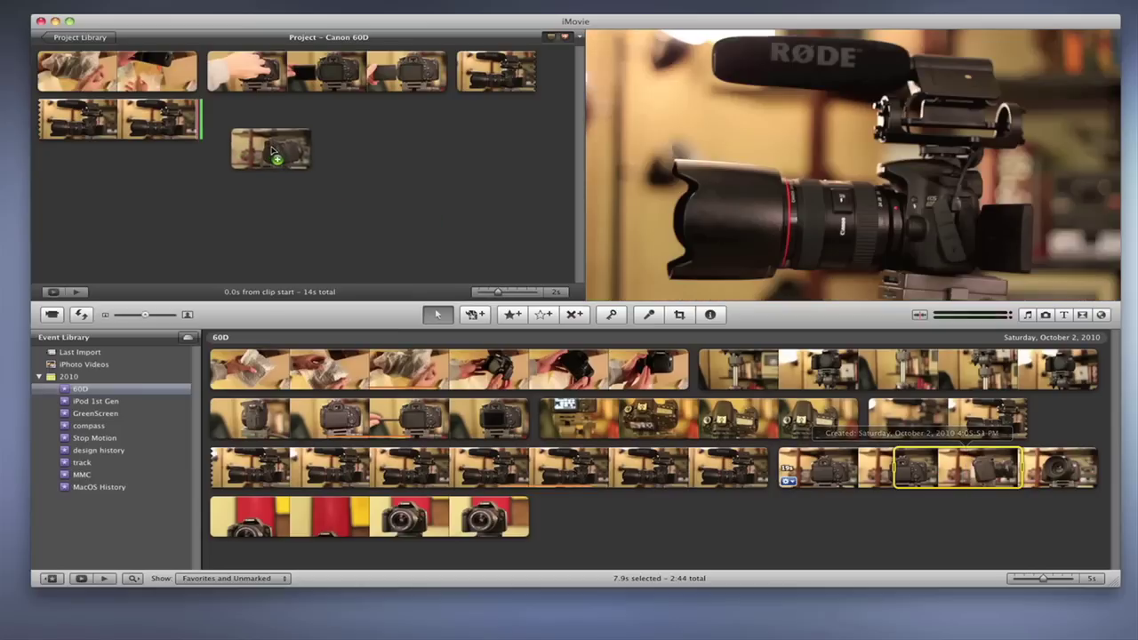
drag(273, 155, 288, 139)
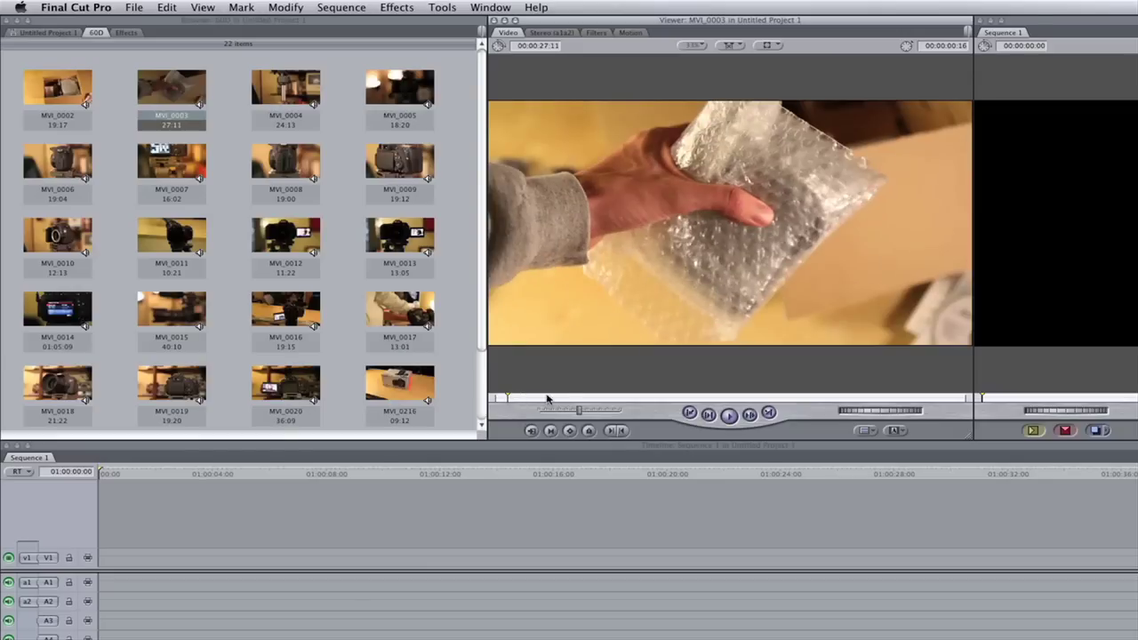
drag(547, 400, 639, 398)
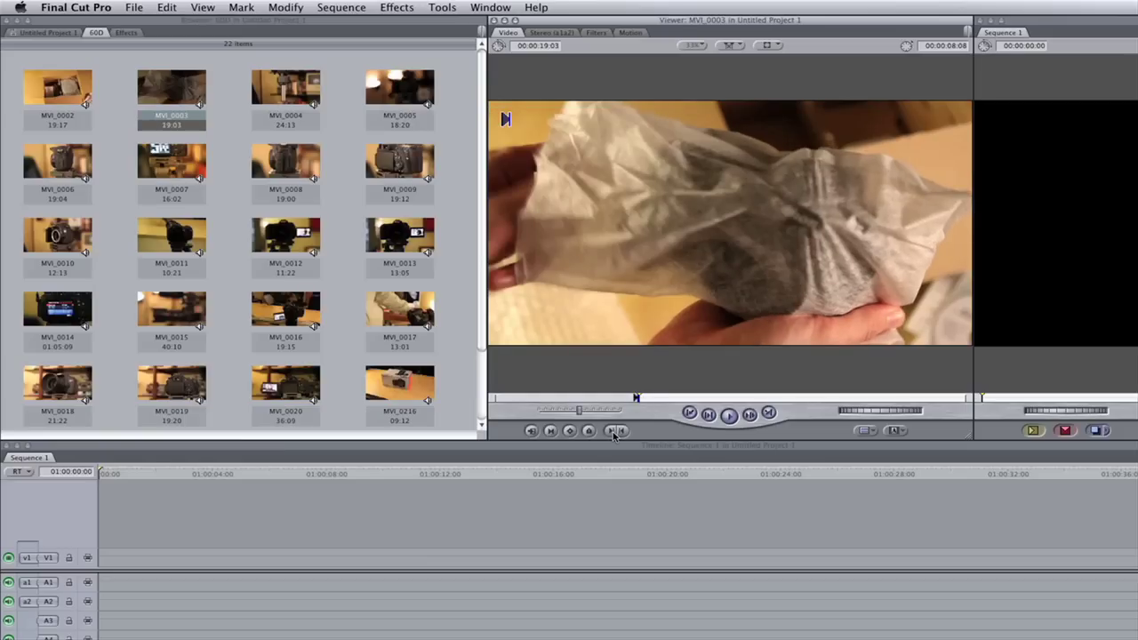
Step: Set an Out point on MVI_0003 and edit it into Sequence 1
drag(637, 397, 769, 398)
click(625, 431)
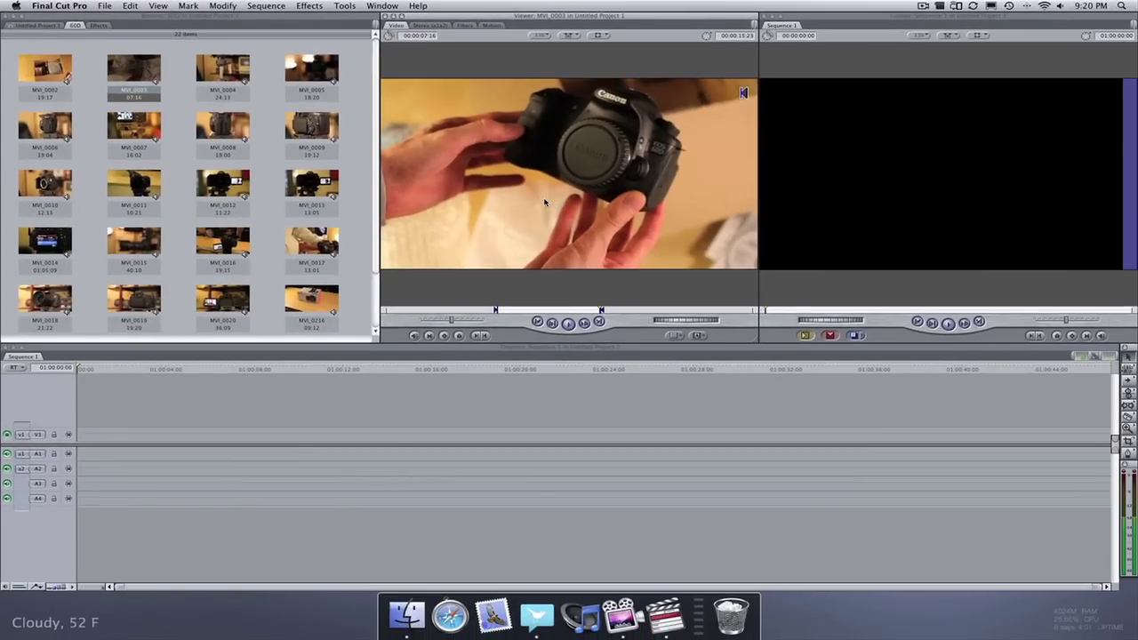
drag(545, 203, 94, 434)
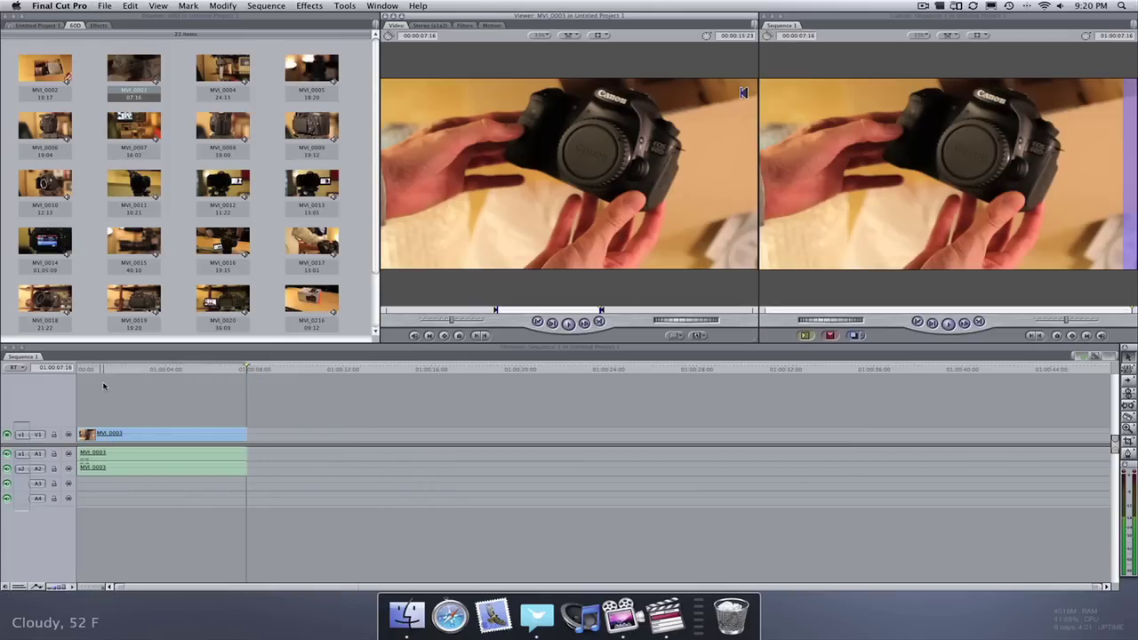
Step: Play and scrub Sequence 1 from its start, stepping back one frame
click(89, 368)
key(space)
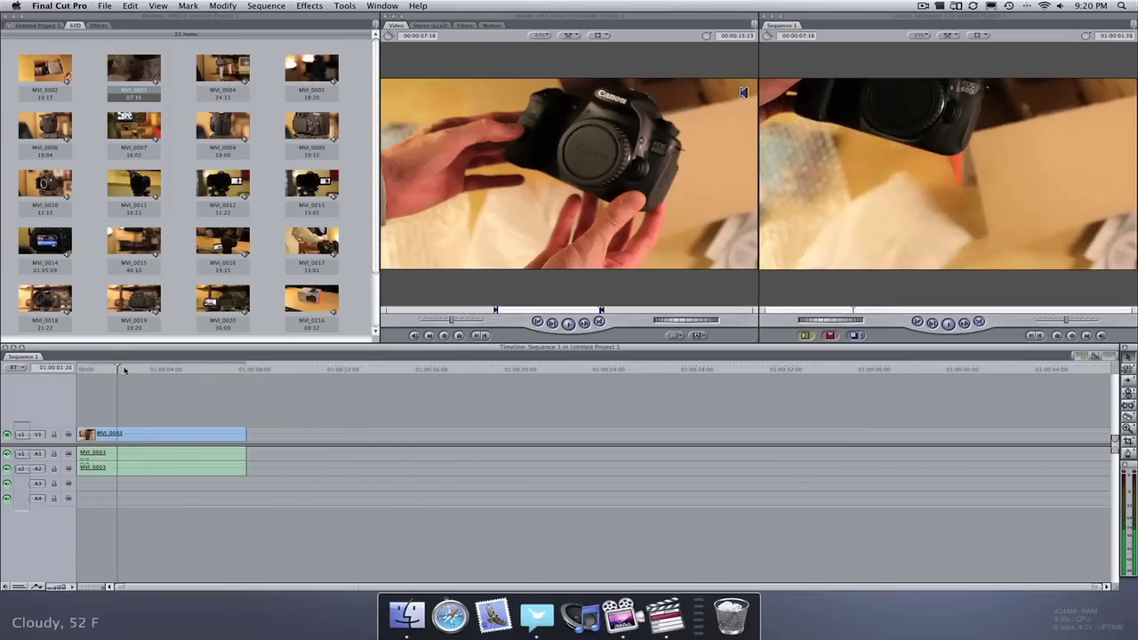
drag(143, 370, 239, 374)
key(Left)
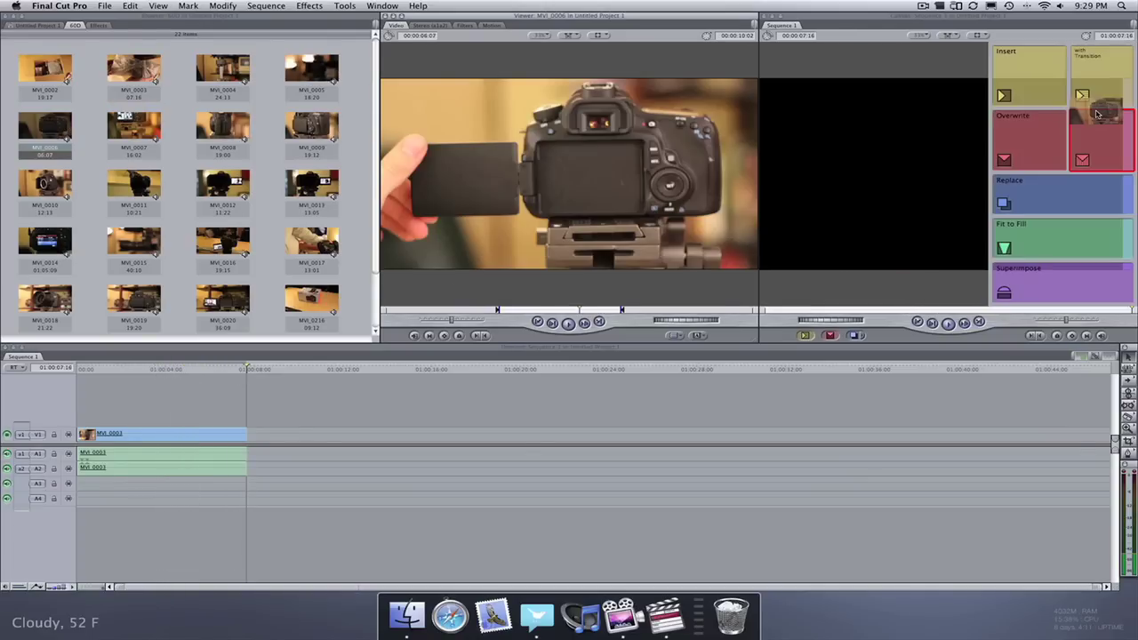
Step: Add MVI_0006 and MVI_0014 after MVI_0003 and trim the end of MVI_0014's video
drag(1098, 114, 257, 434)
click(238, 369)
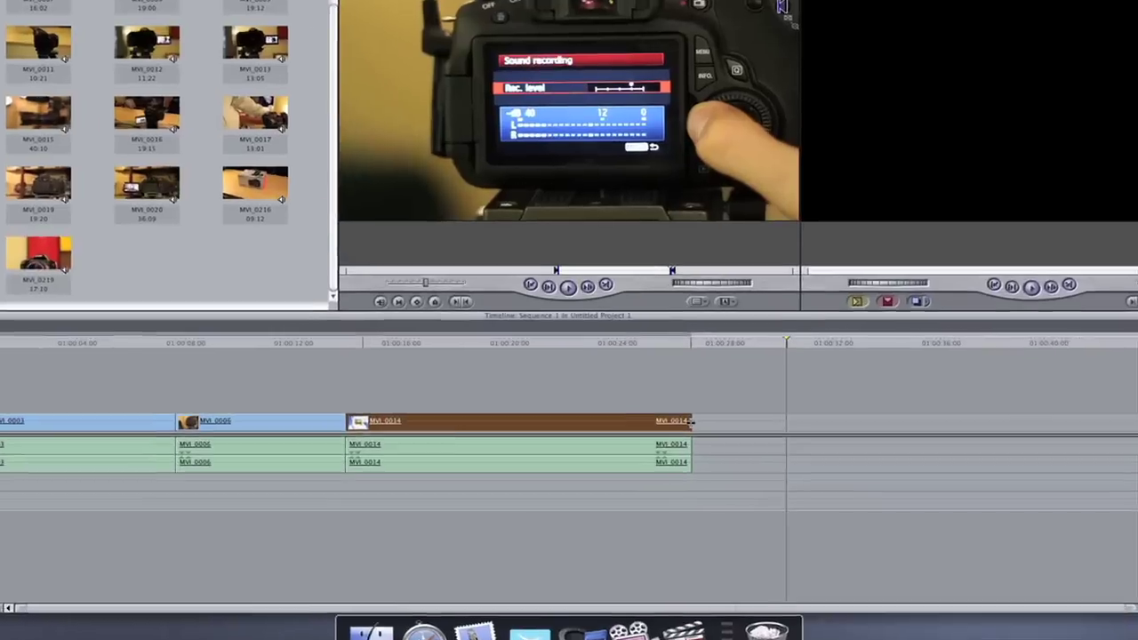
drag(669, 434, 576, 401)
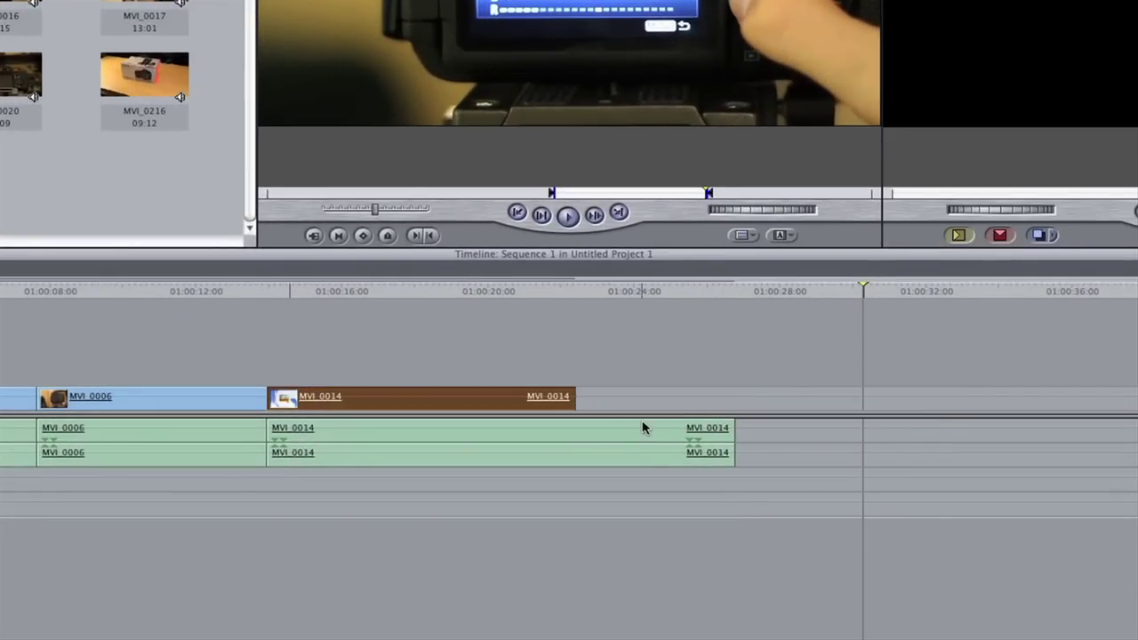
Step: Trim MVI_0014's audio end, add a Cross Dissolve, and switch the Browser to Effects
click(646, 450)
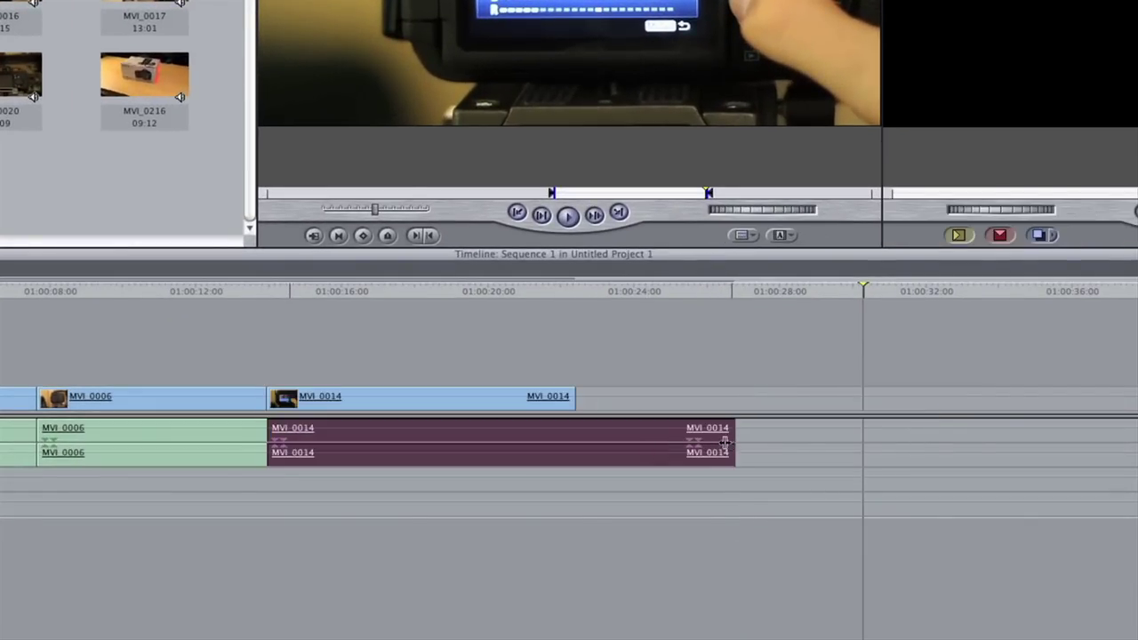
drag(729, 442, 635, 436)
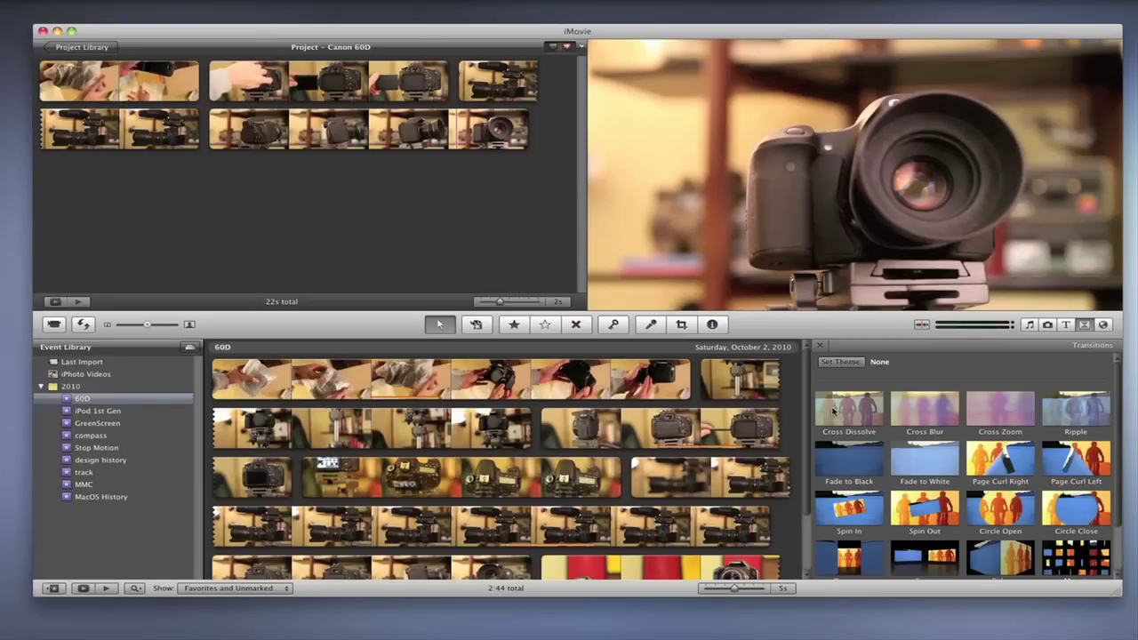
drag(833, 410, 202, 129)
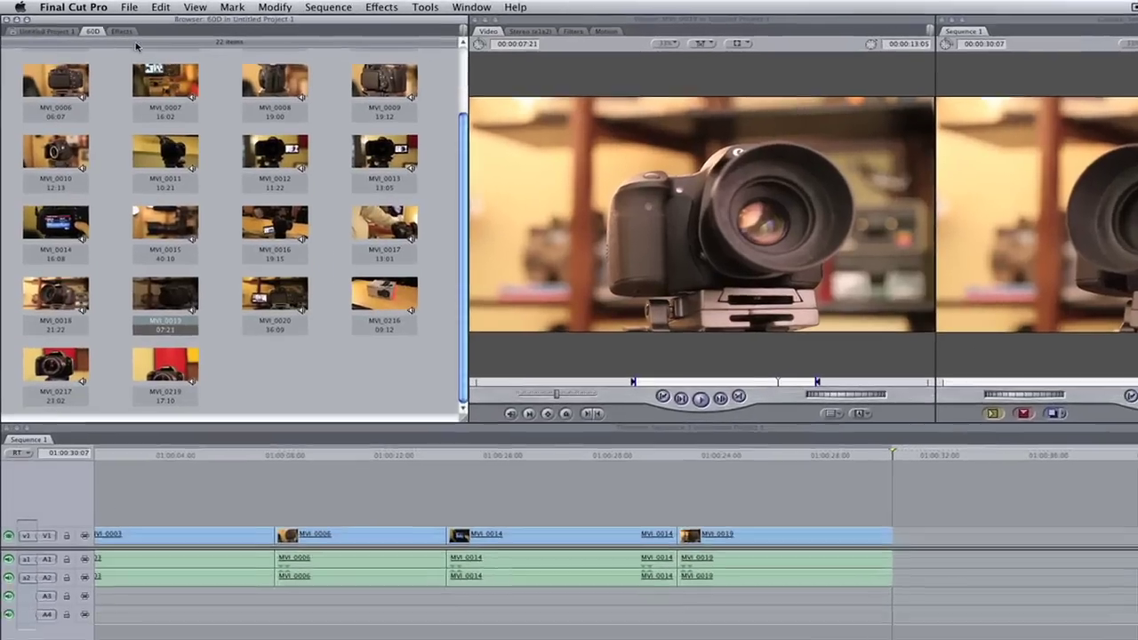
click(99, 26)
click(14, 80)
Step: Place a Cross Dissolve from Video Transitions > Dissolve between MVI_0014 and MVI_0019
click(10, 72)
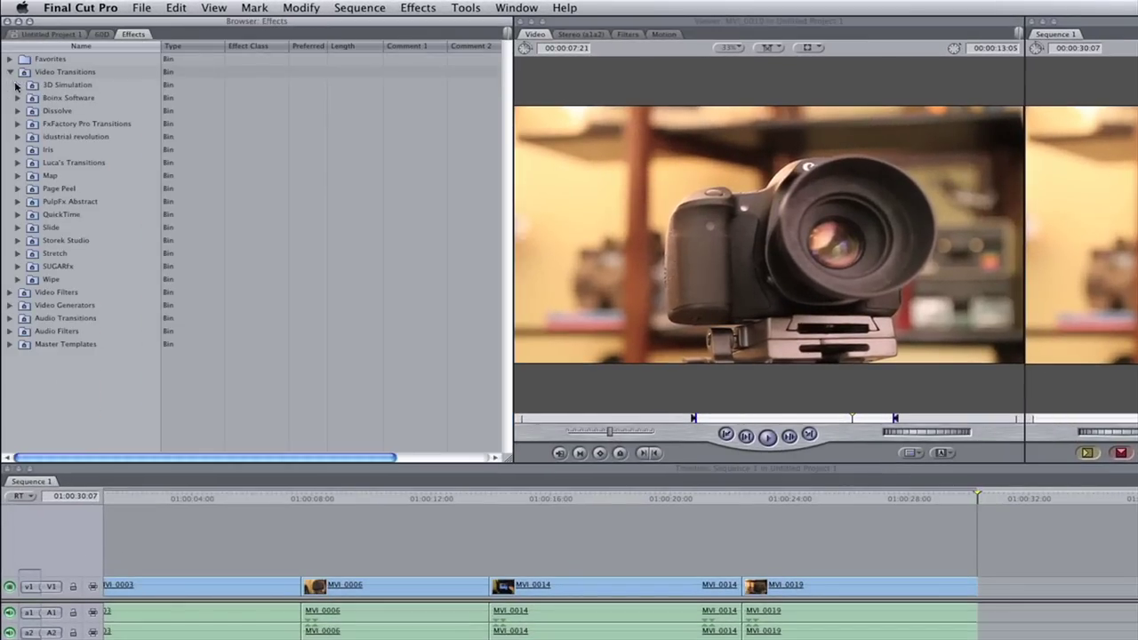
click(17, 111)
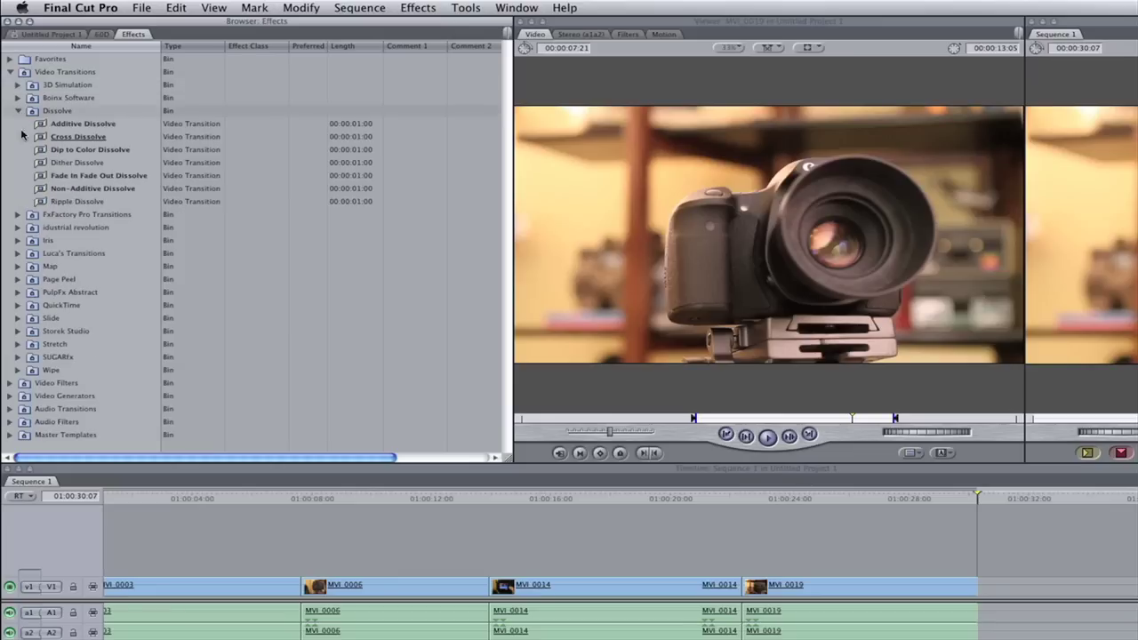
drag(41, 139, 743, 586)
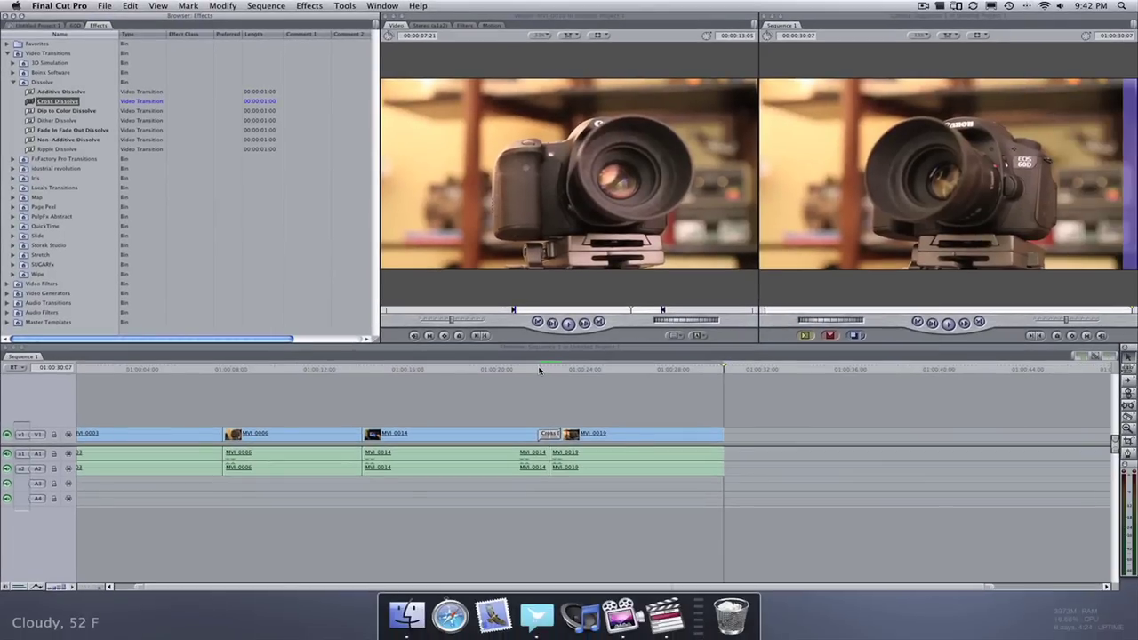
Step: Preview the Cross Dissolve by playing from just before it
click(725, 495)
drag(537, 368, 529, 368)
key(space)
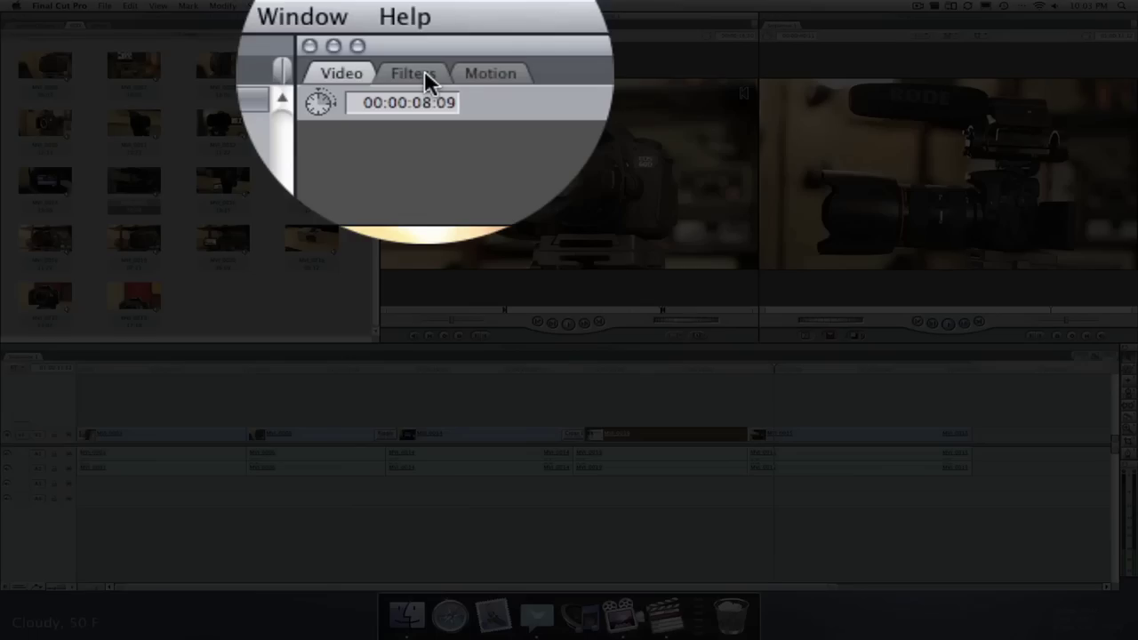
click(421, 26)
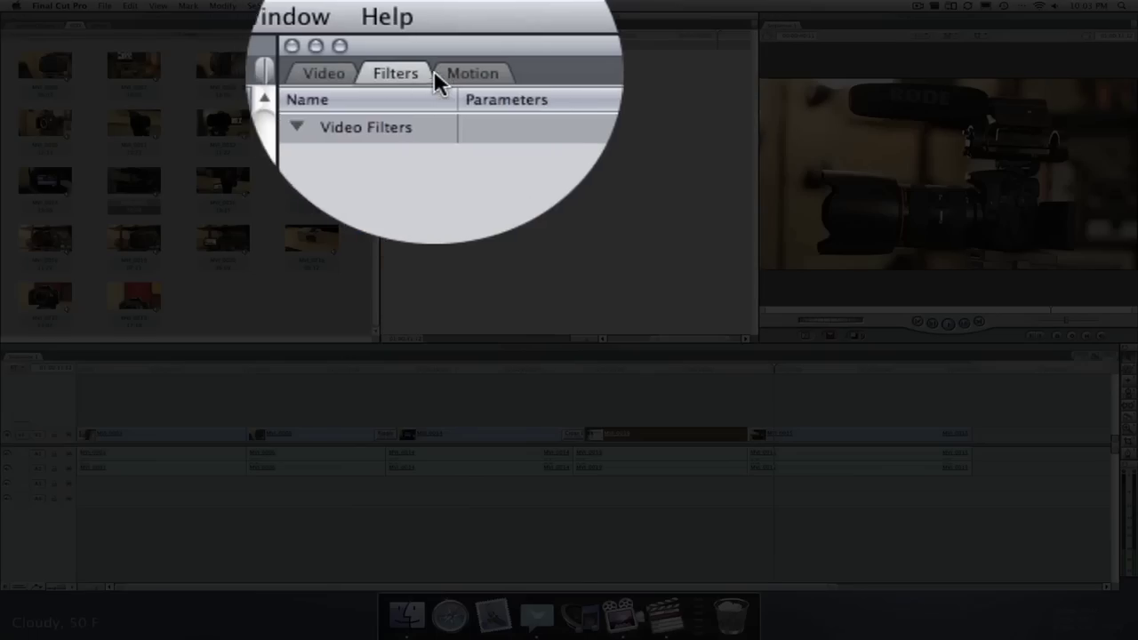
click(478, 73)
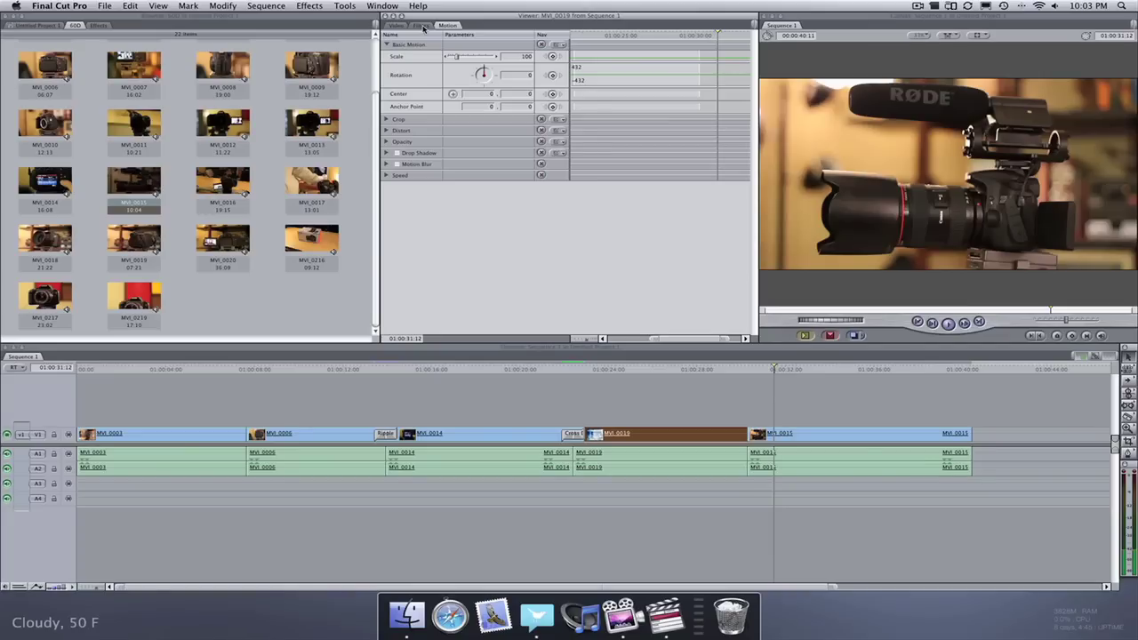
click(399, 27)
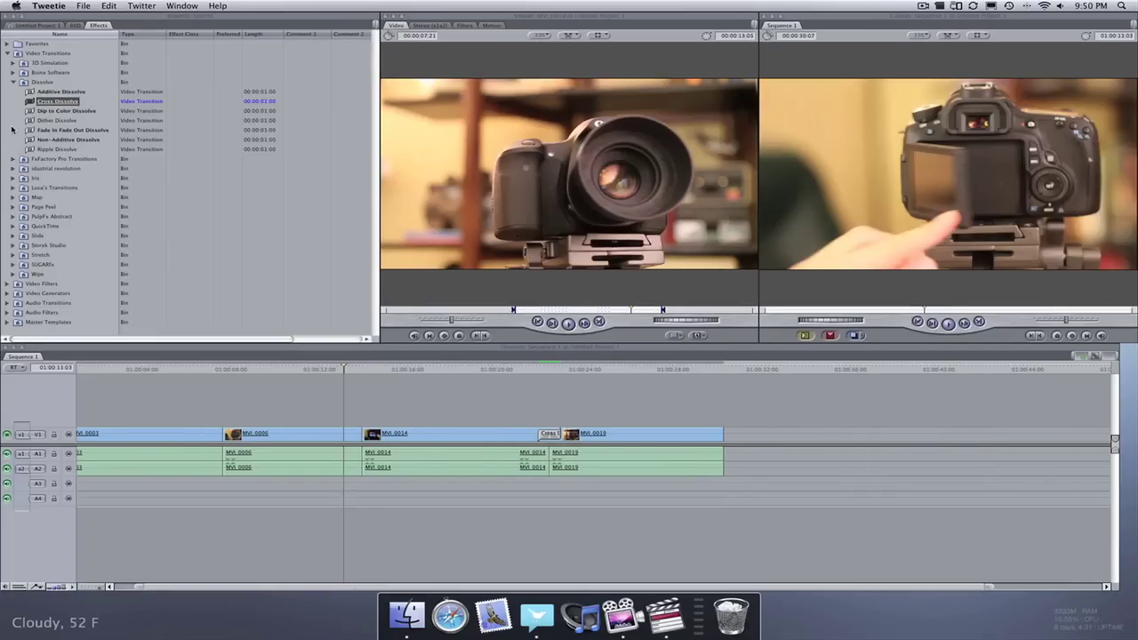
Step: Place a Ripple Dissolve between MVI_0006 and MVI_0014, play it back, and select it
drag(36, 148, 362, 433)
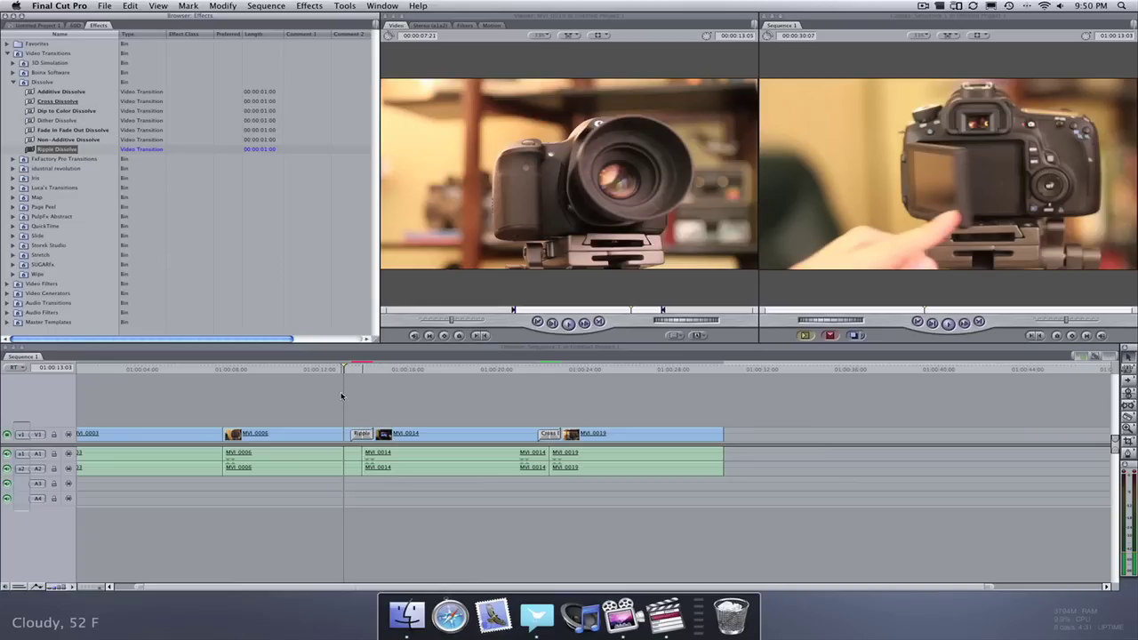
mouse_move(343, 371)
mouse_down()
mouse_move(392, 368)
mouse_move(344, 369)
mouse_up()
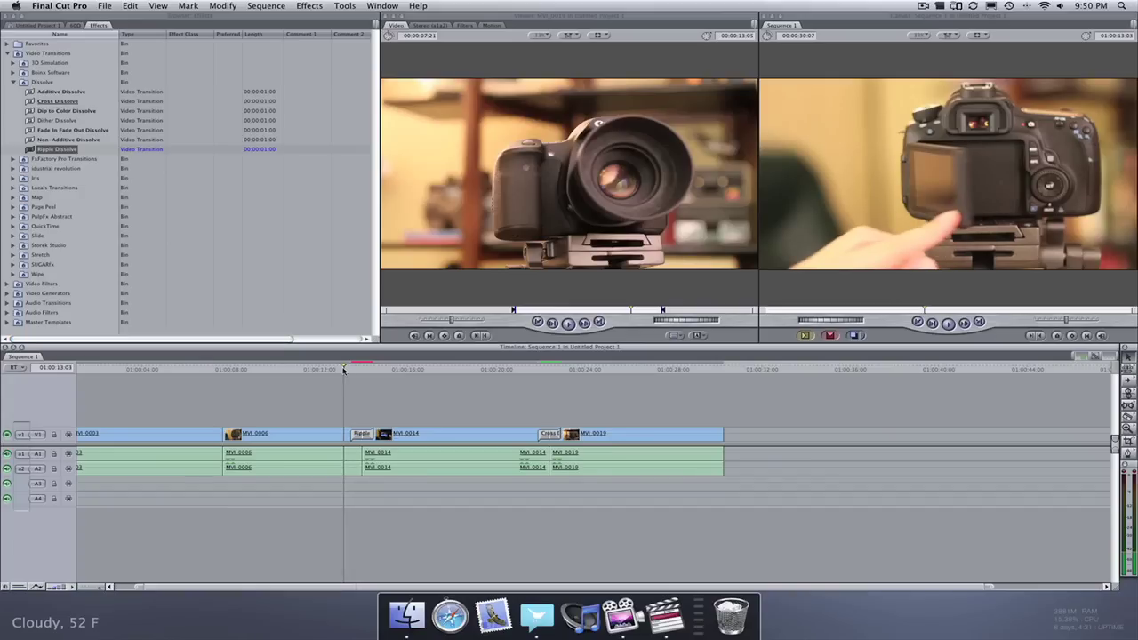
key(space)
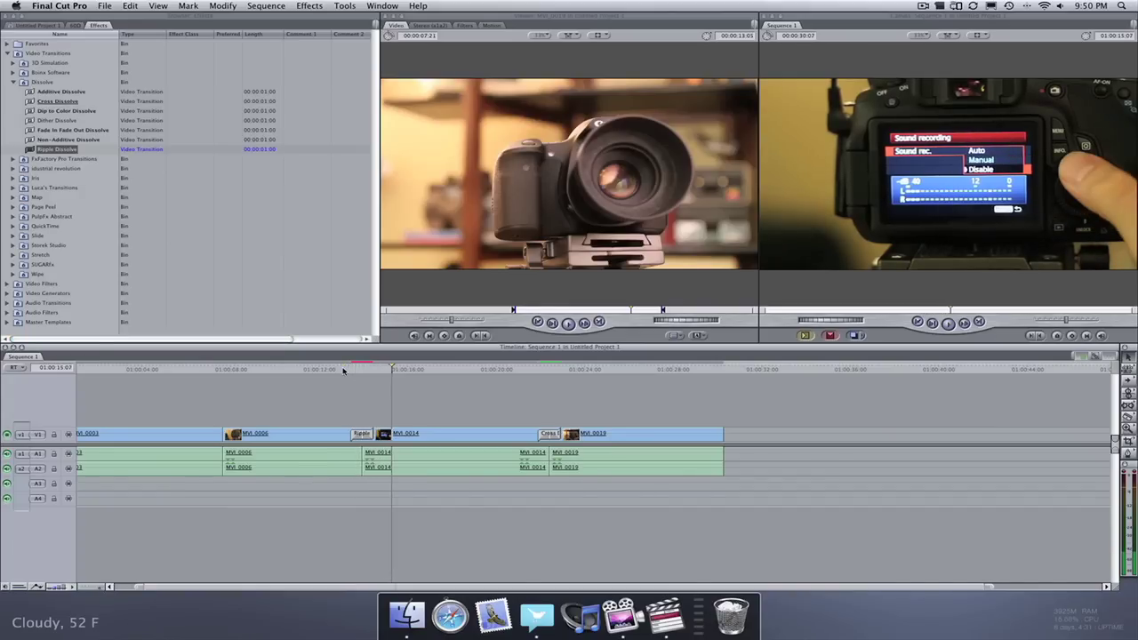
click(359, 436)
click(260, 7)
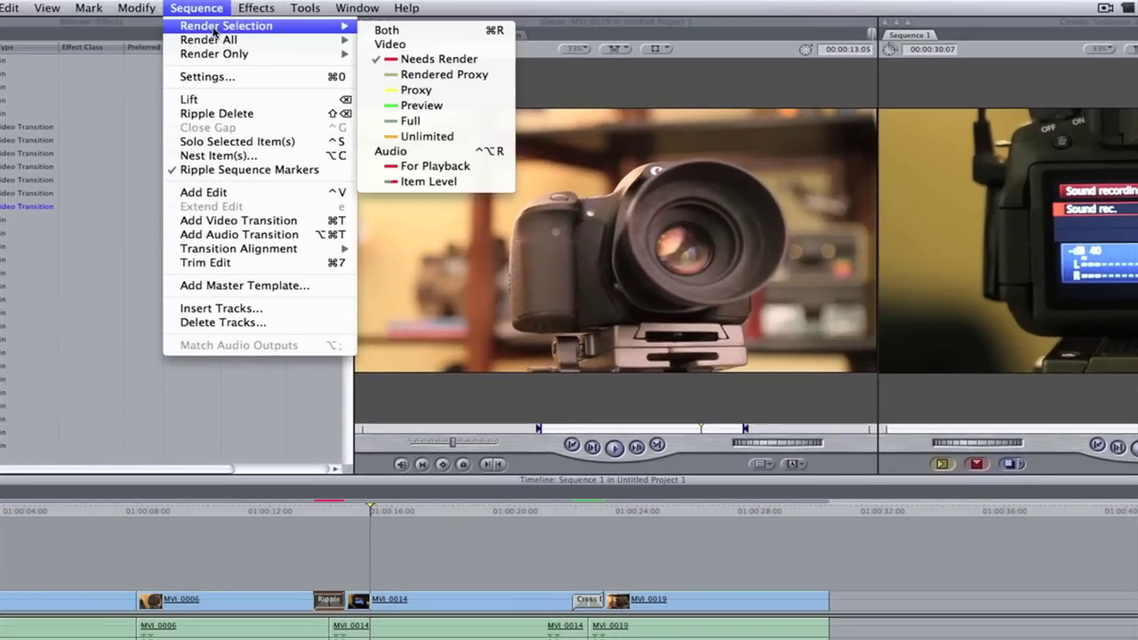
Step: Render the Ripple Dissolve transition's video through Render Selection, accepting the unsaved-project warning
mouse_move(278, 31)
mouse_move(224, 31)
click(392, 44)
click(745, 229)
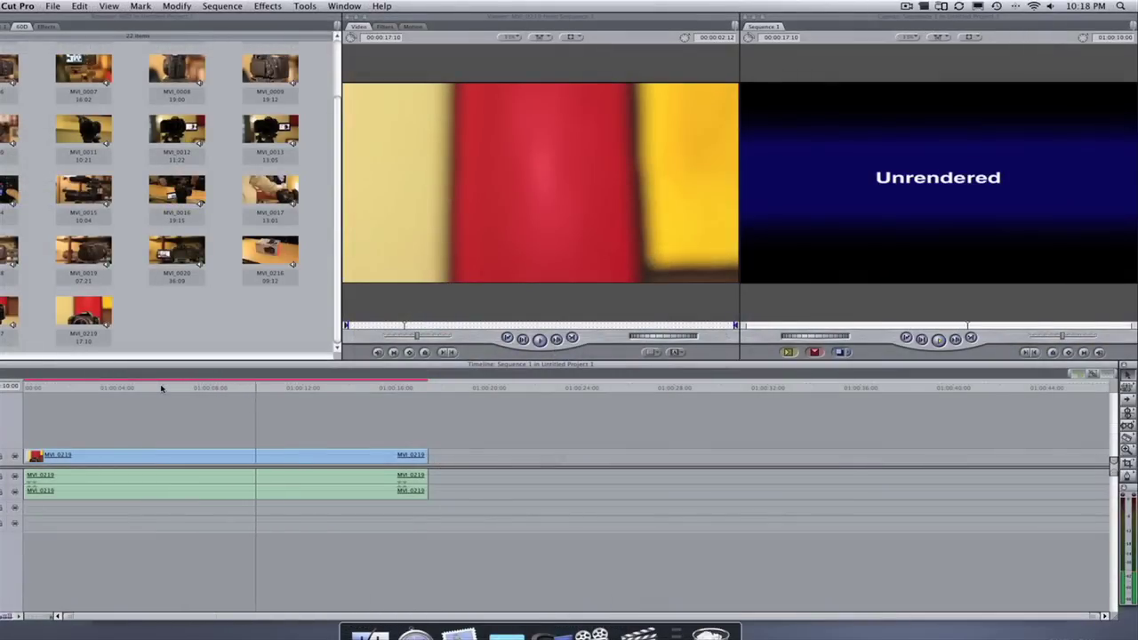
key(space)
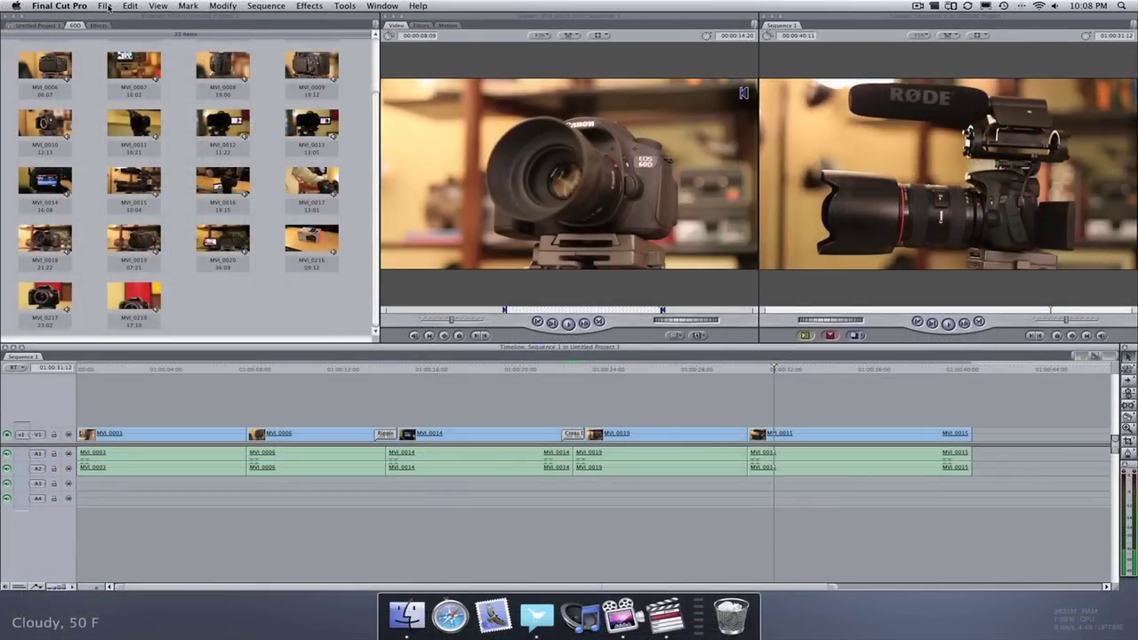
click(107, 6)
mouse_move(130, 182)
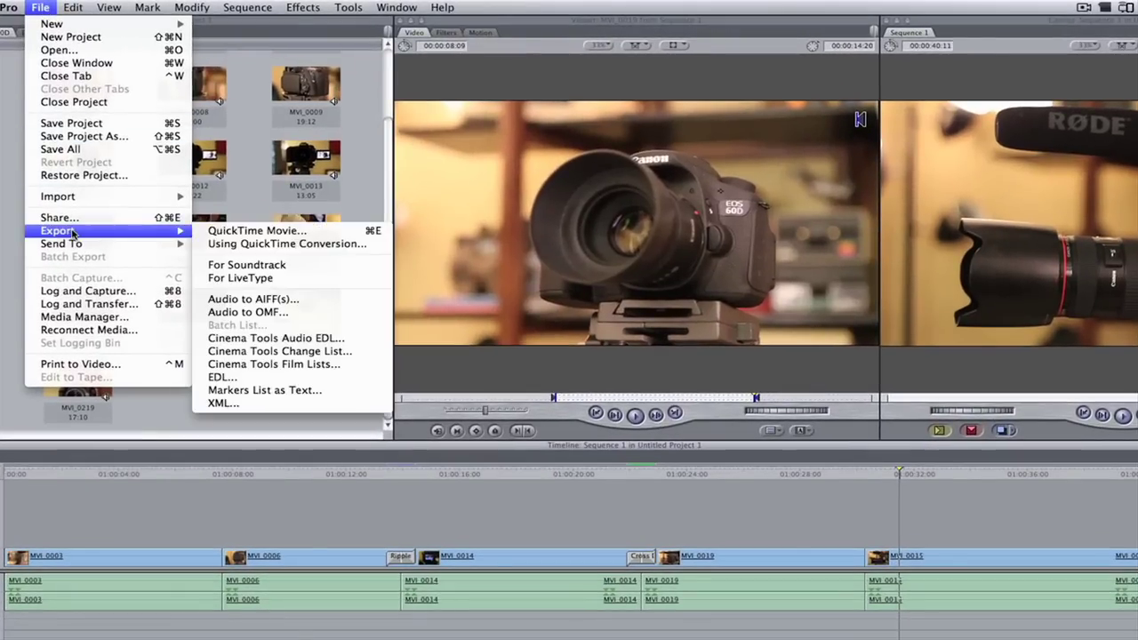
click(233, 231)
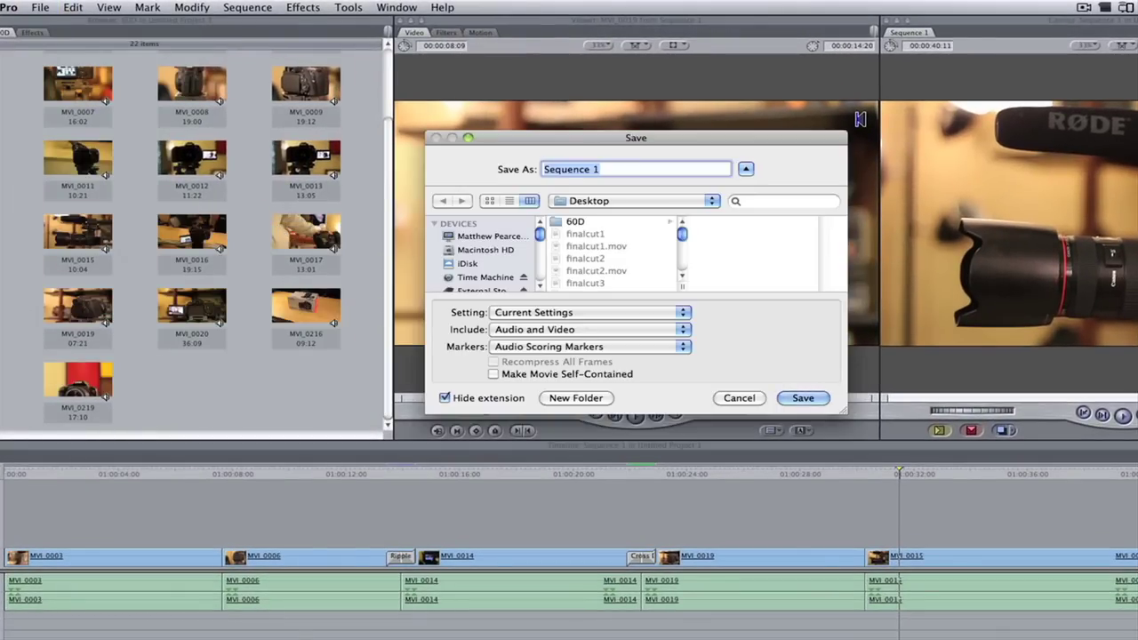
click(683, 312)
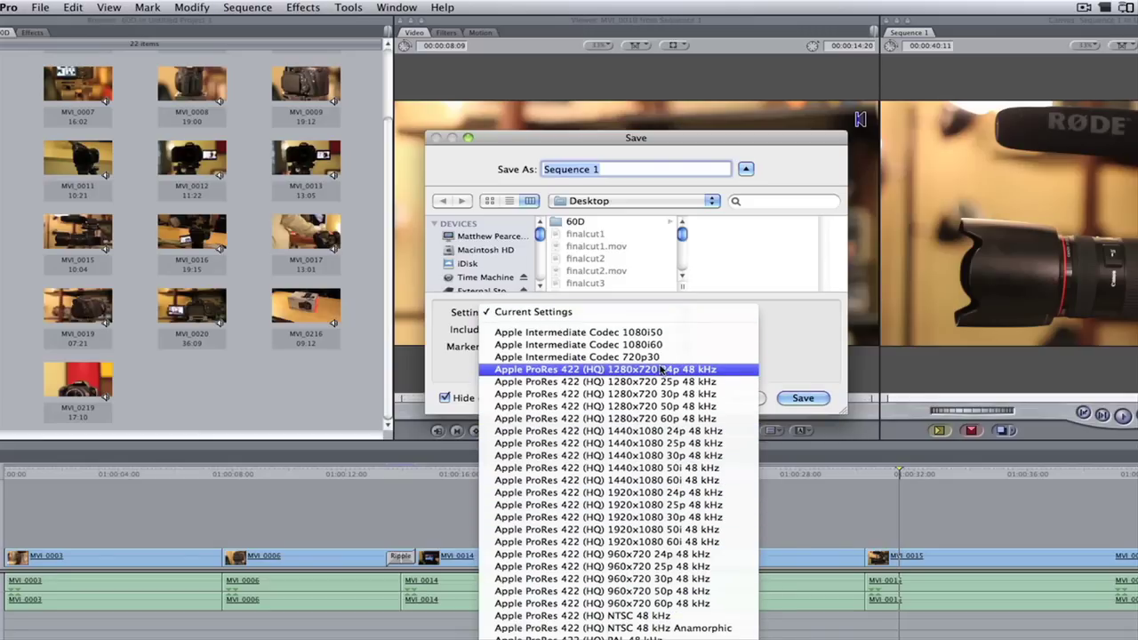
click(780, 352)
click(741, 400)
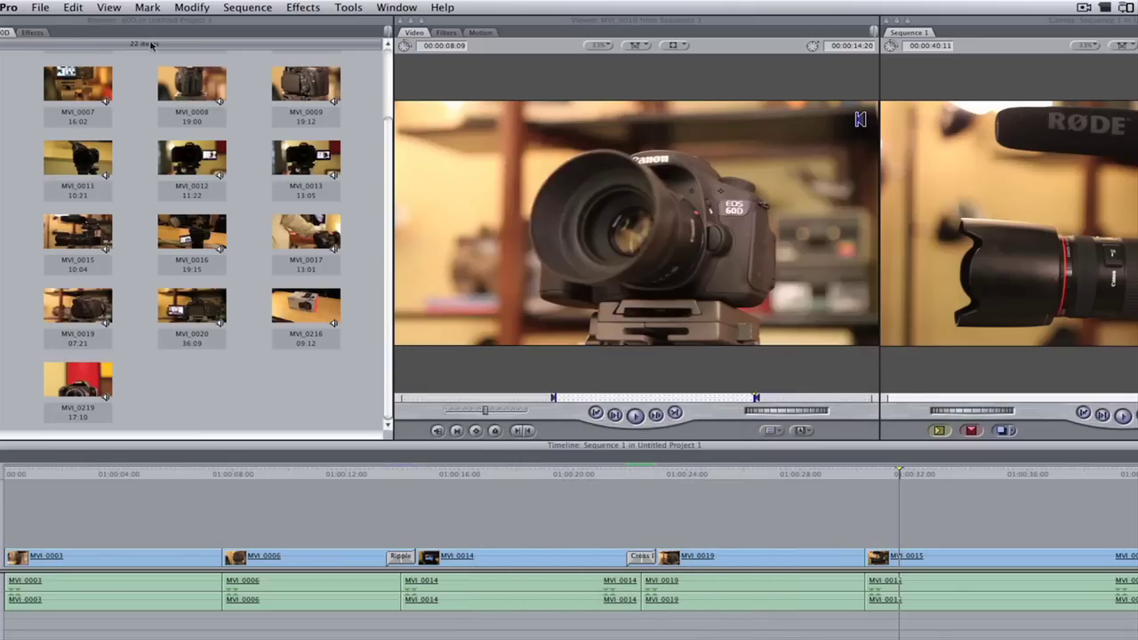
click(39, 8)
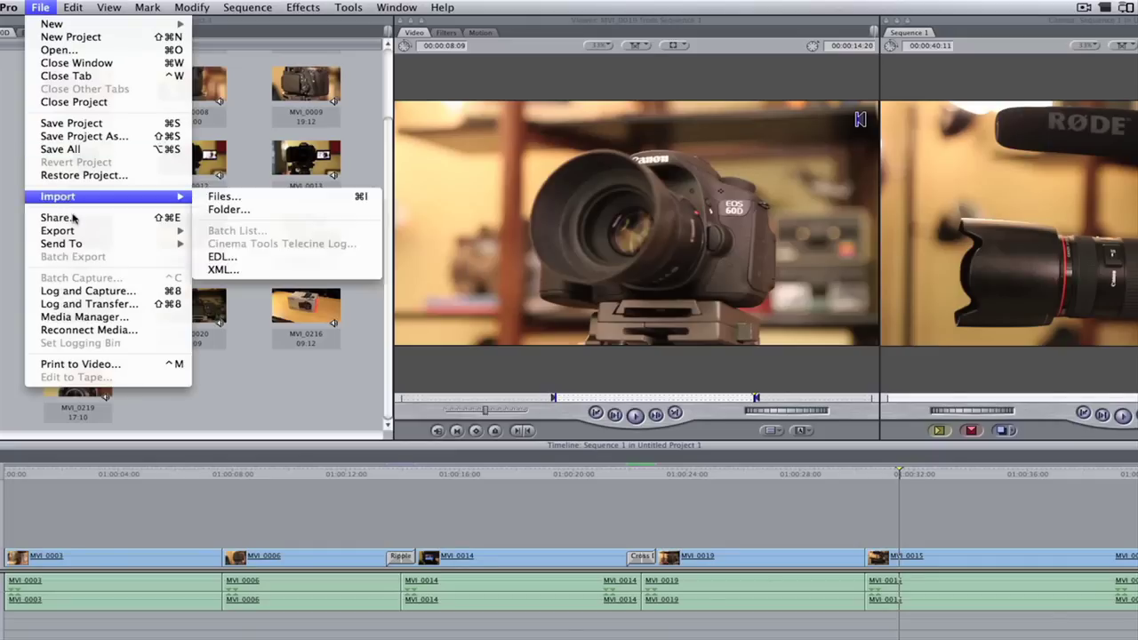
Step: Start a QuickTime Conversion export of Sequence 1 with QuickTime Movie as the format
mouse_move(76, 231)
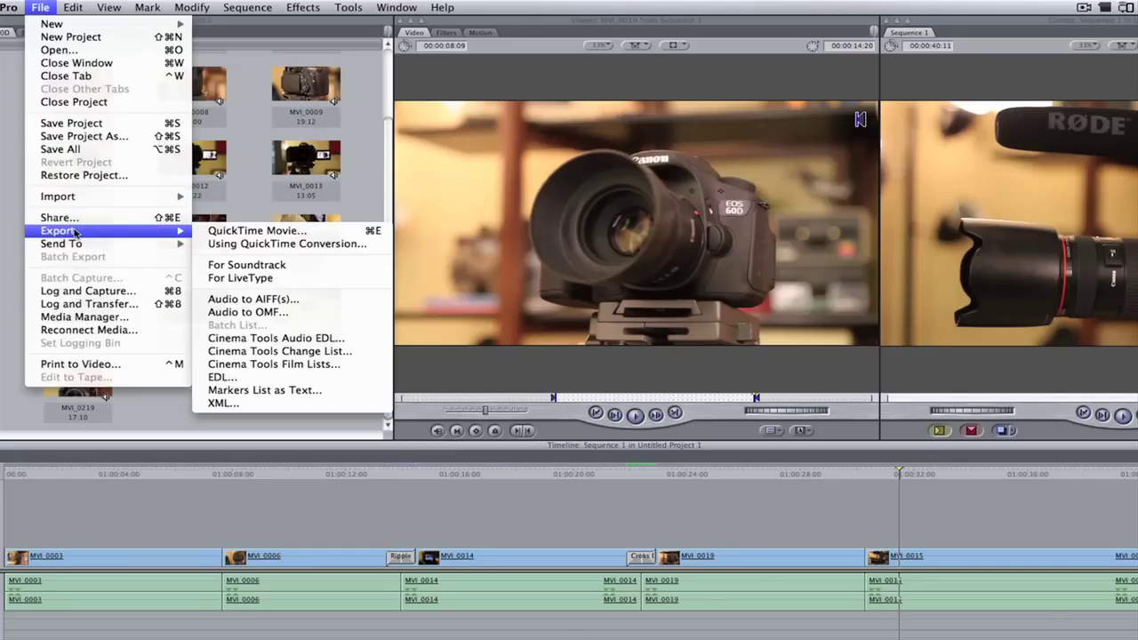
click(233, 246)
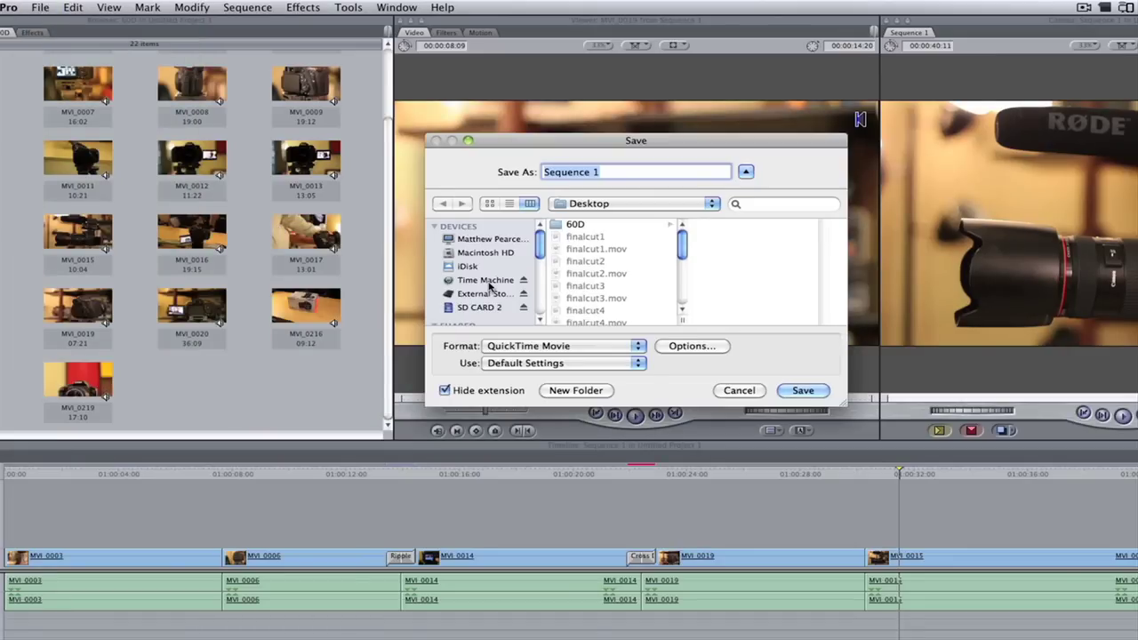
click(640, 347)
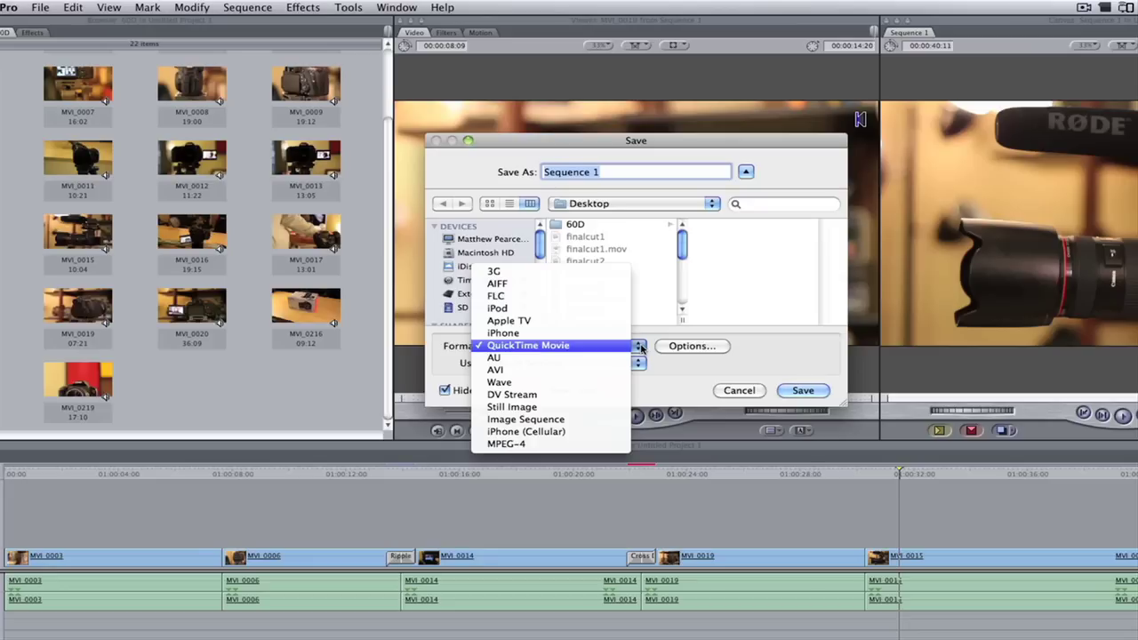
click(680, 353)
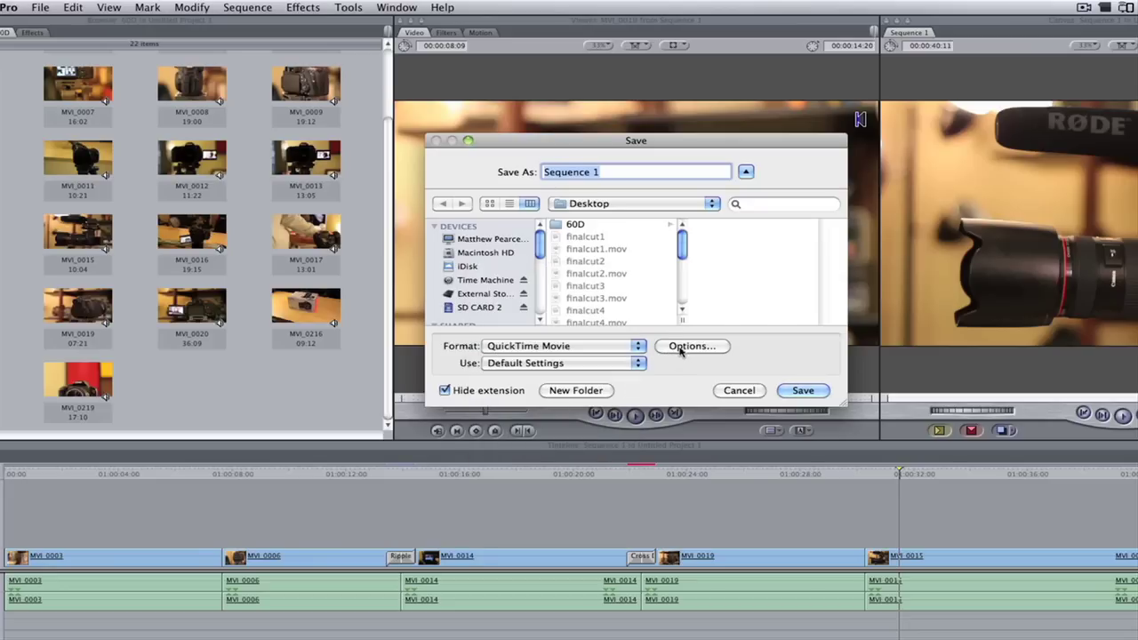
Step: Bring up the export's video compression settings showing H.264 and the available compression types
click(683, 349)
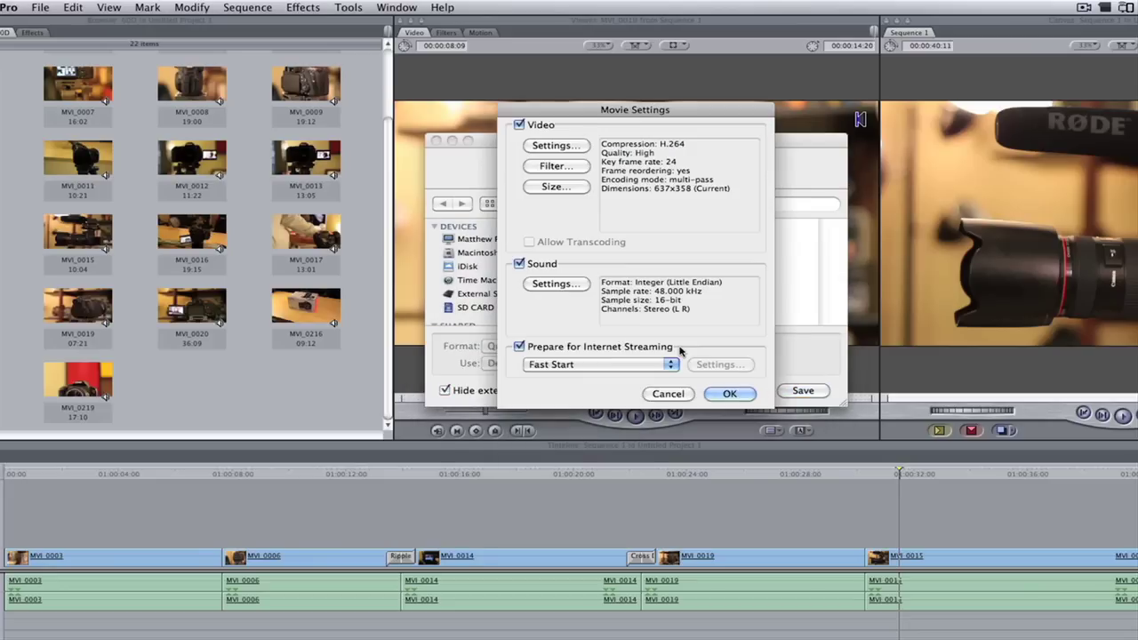
click(564, 147)
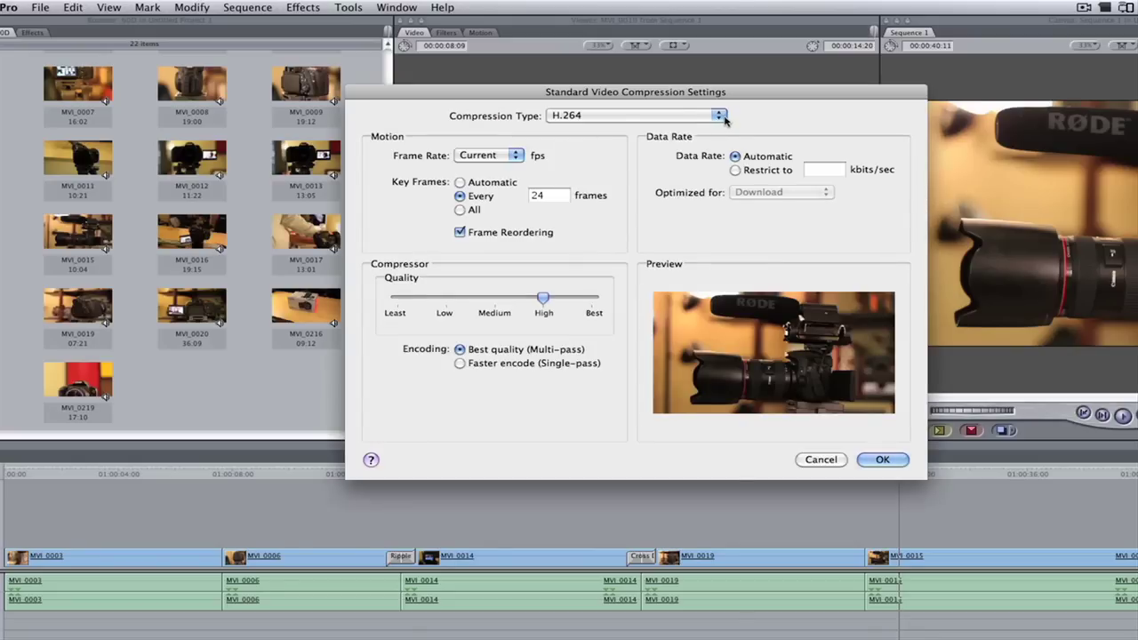
click(718, 116)
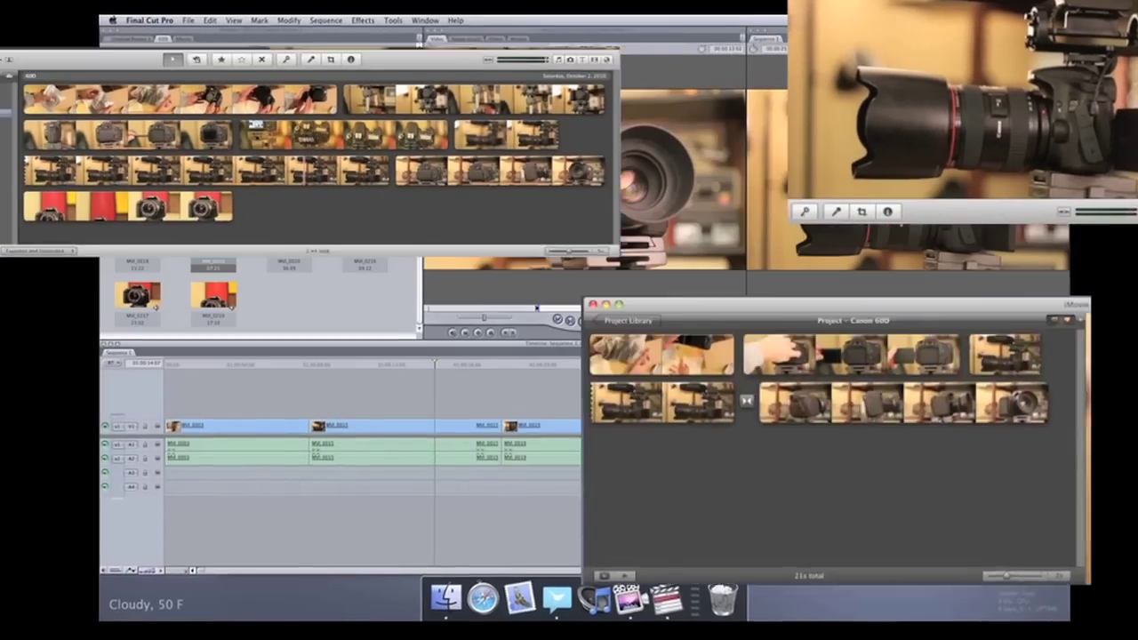